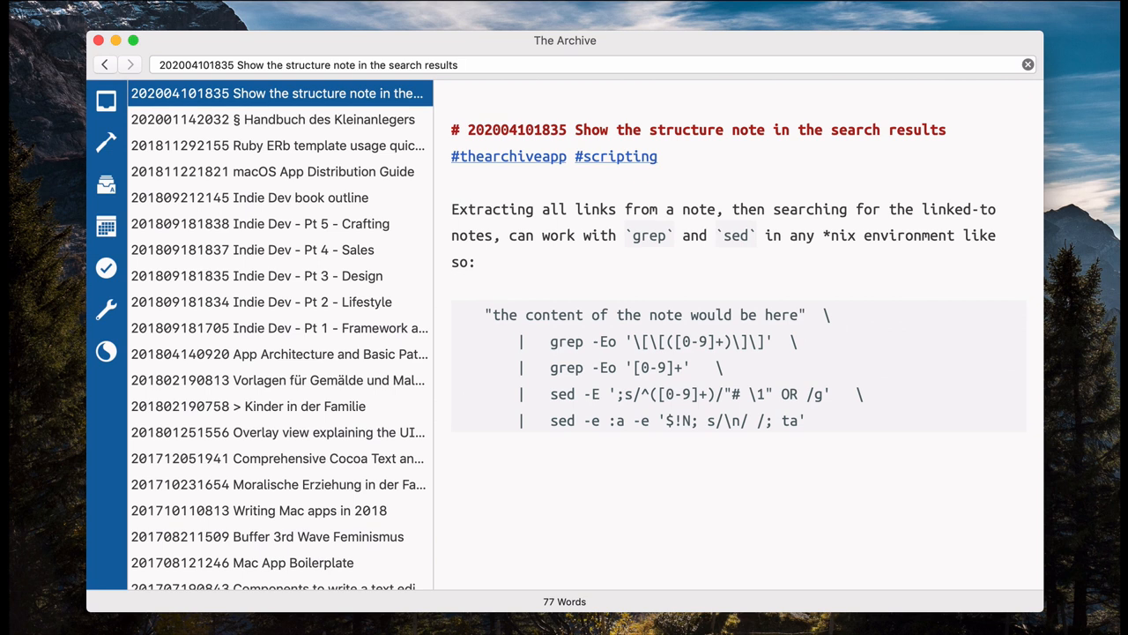
- Add the forum thread link on a new line below the code block, wrapped in angle brackets
{"action": "key", "text": "super+Tab"}
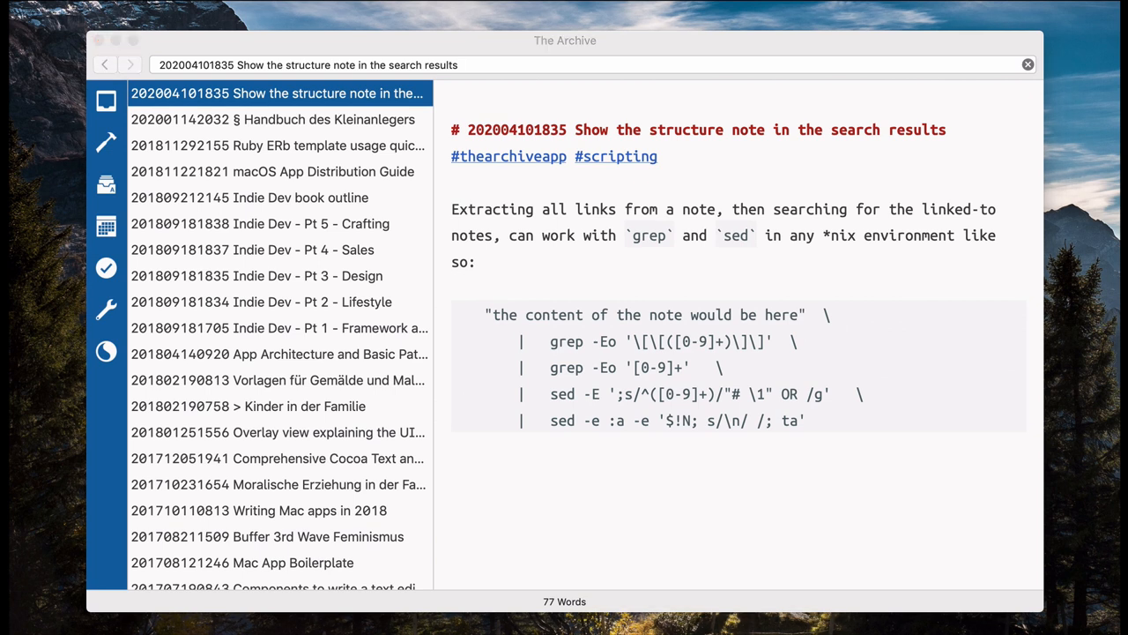
{"action": "left_click", "coordinate": [656, 483]}
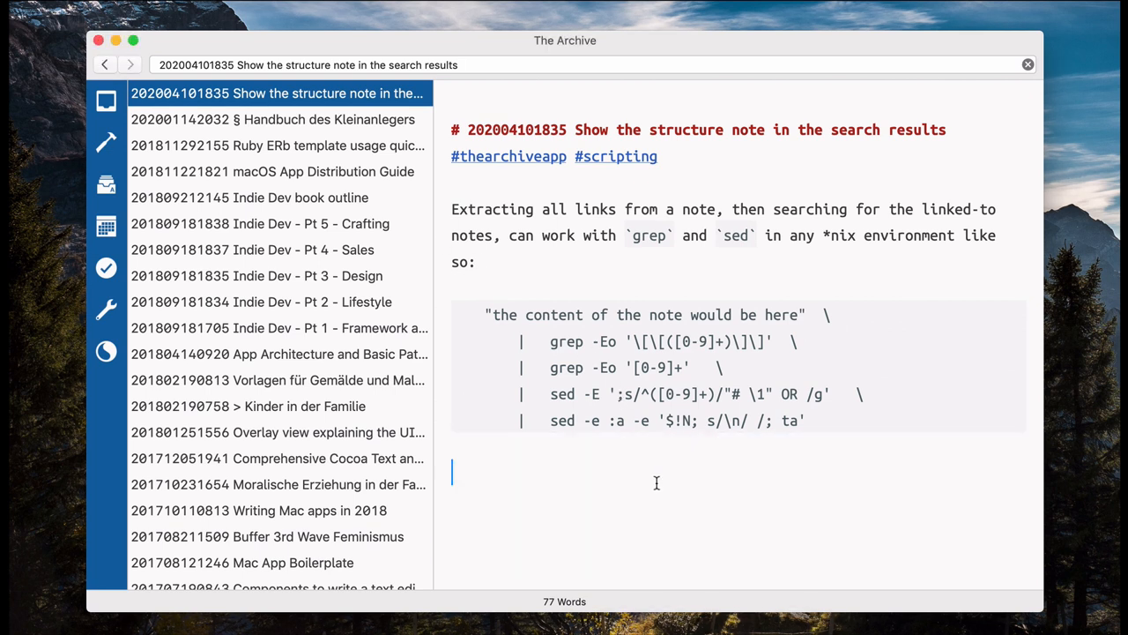
{"action": "type", "text": "https://forum.zettelkasten.de/discussion/1015/idea-for-a-script-to-make-structured-link-lists-easier-to-browse#latest"}
{"action": "key", "text": "BackSpace"}
{"action": "key", "text": "BackSpace"}
{"action": "key", "text": "BackSpace"}
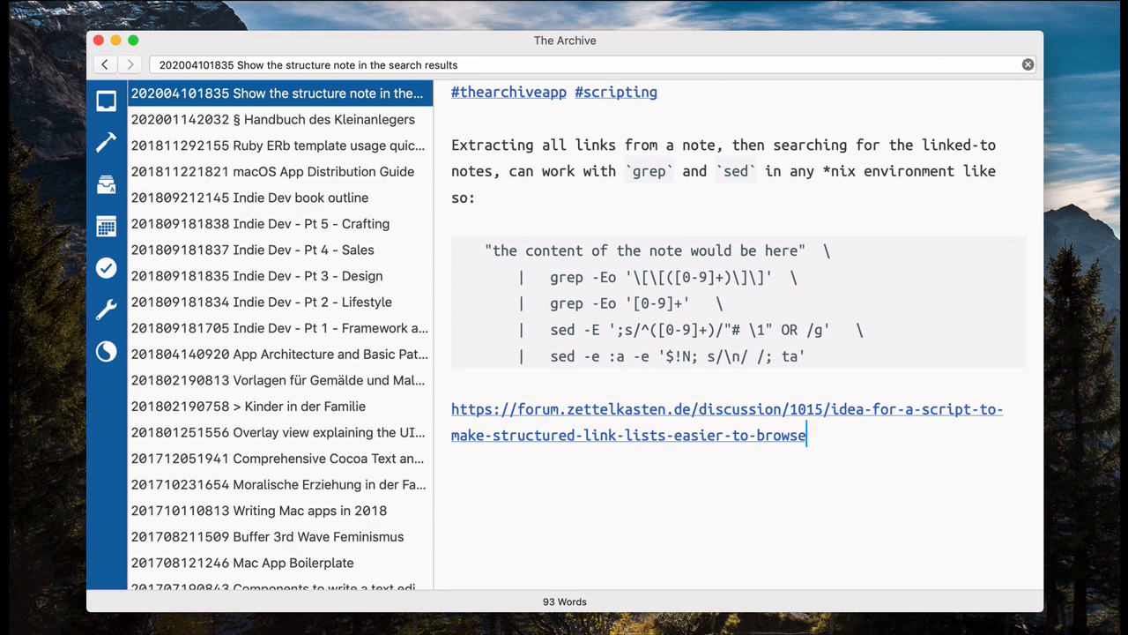
{"action": "key", "text": "super+shift+Left"}
{"action": "type", "text": "<"}
{"action": "key", "text": "Left"}
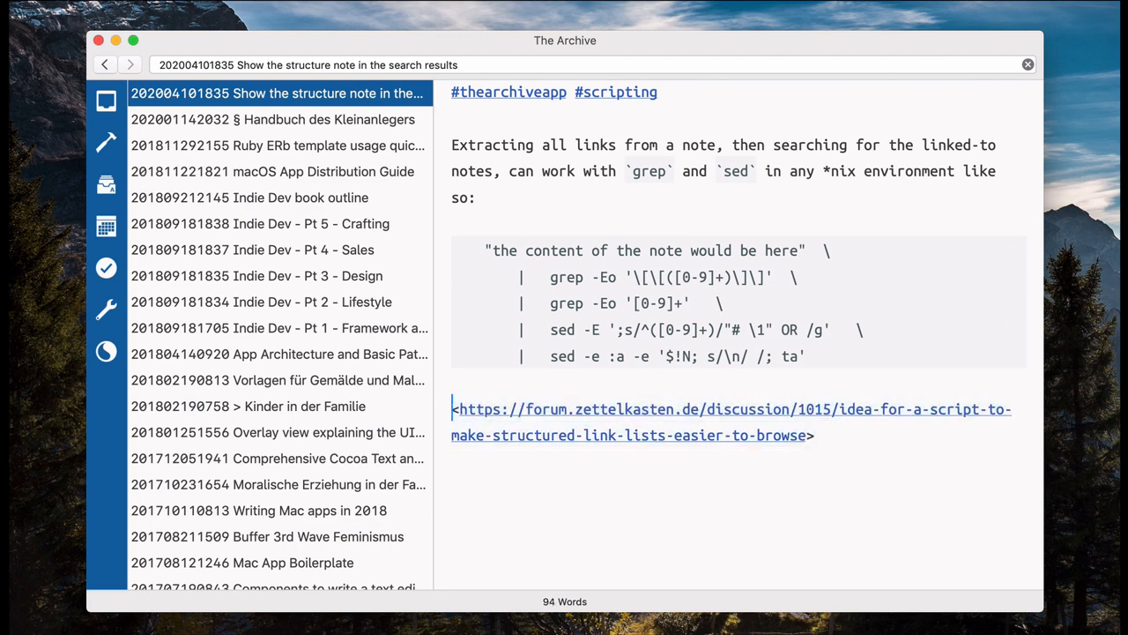
{"action": "type", "text": "see forum thre"}
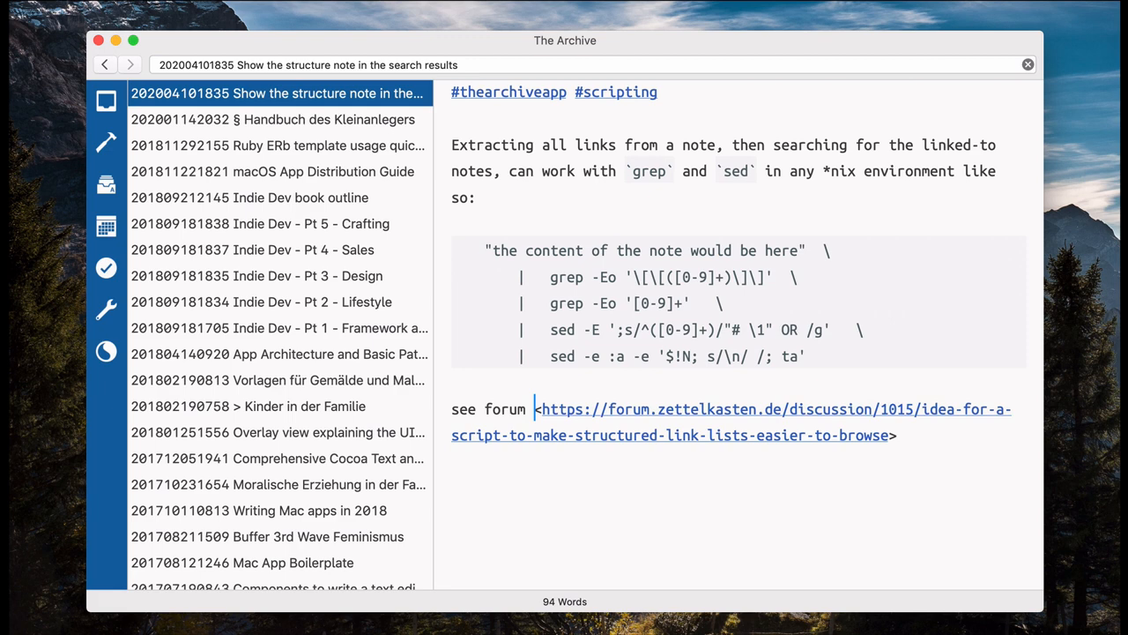
{"action": "type", "text": "ad:"}
- Prefix the link line with the lead-in 'Posted in the forums:', dropping the word 'thread'
{"action": "key", "text": "super+Left"}
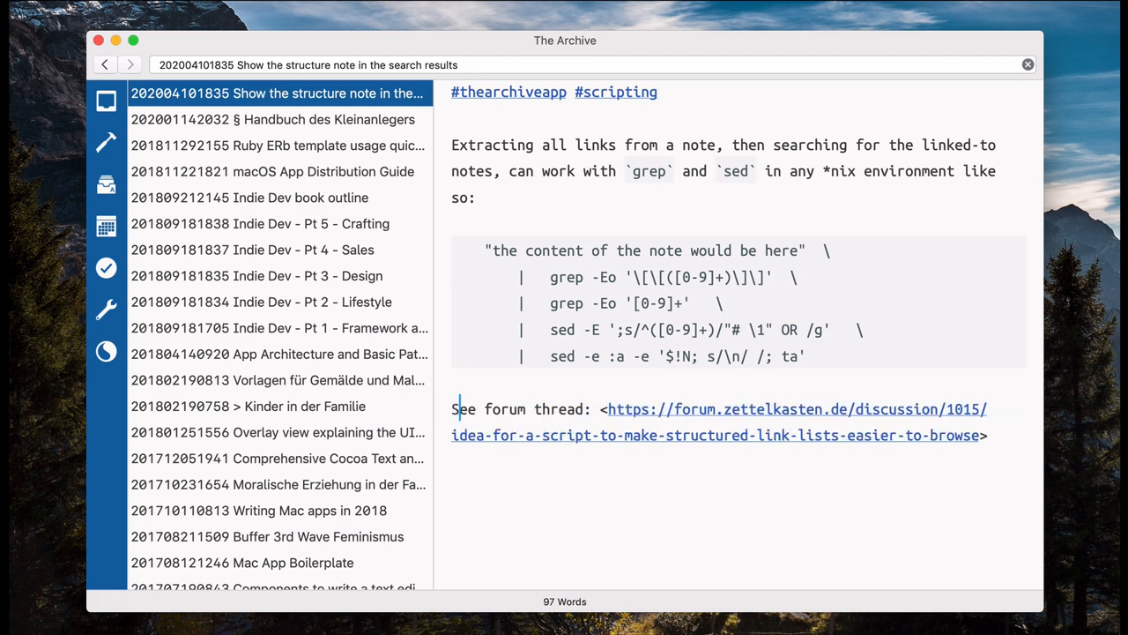
{"action": "key", "text": "alt+shift+Right"}
{"action": "type", "text": "Po"}
{"action": "key", "text": "BackSpace"}
{"action": "type", "text": "oste"}
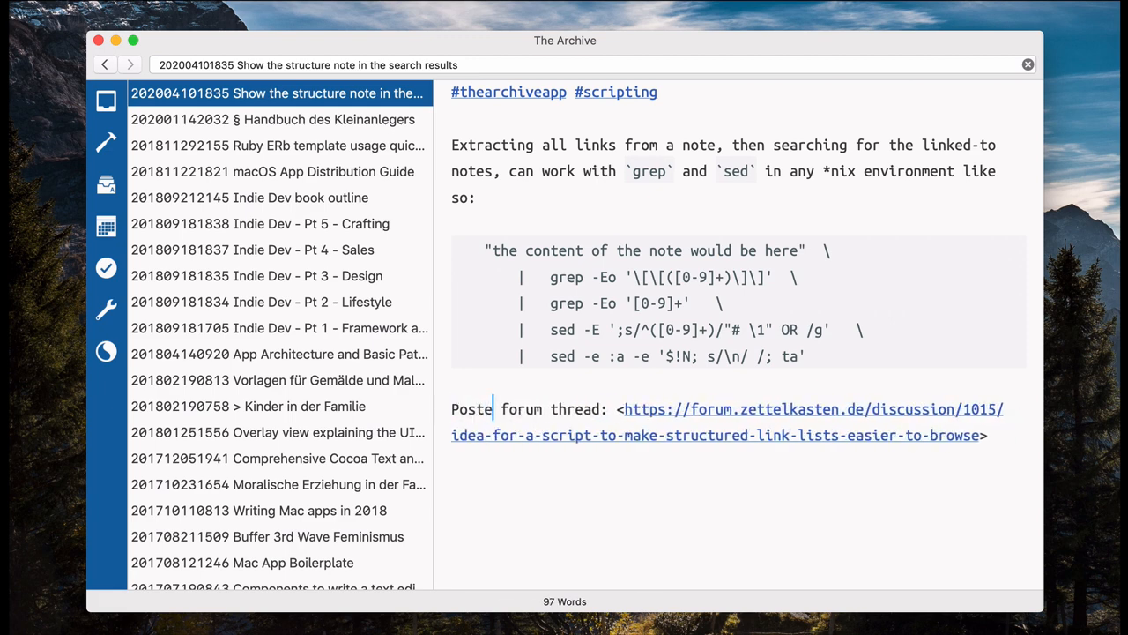
{"action": "type", "text": "d in the"}
{"action": "key", "text": "alt+Right"}
{"action": "type", "text": "s"}
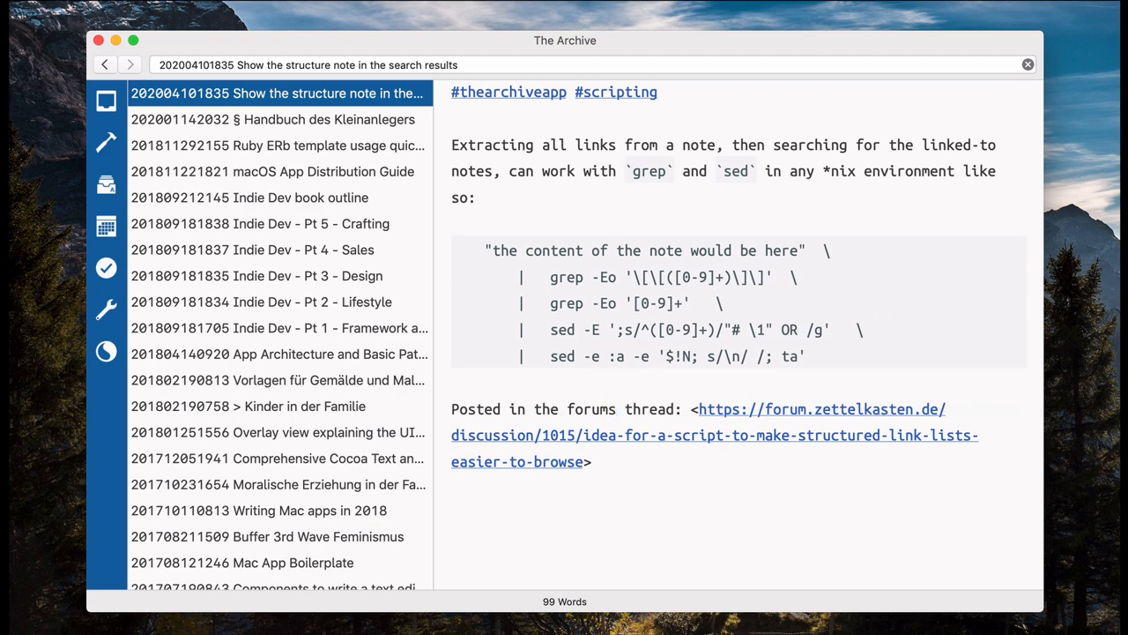
{"action": "key", "text": "alt+shift+Right"}
{"action": "key", "text": "BackSpace"}
{"action": "scroll", "coordinate": [755, 439], "scroll_direction": "up", "scroll_amount": 3}
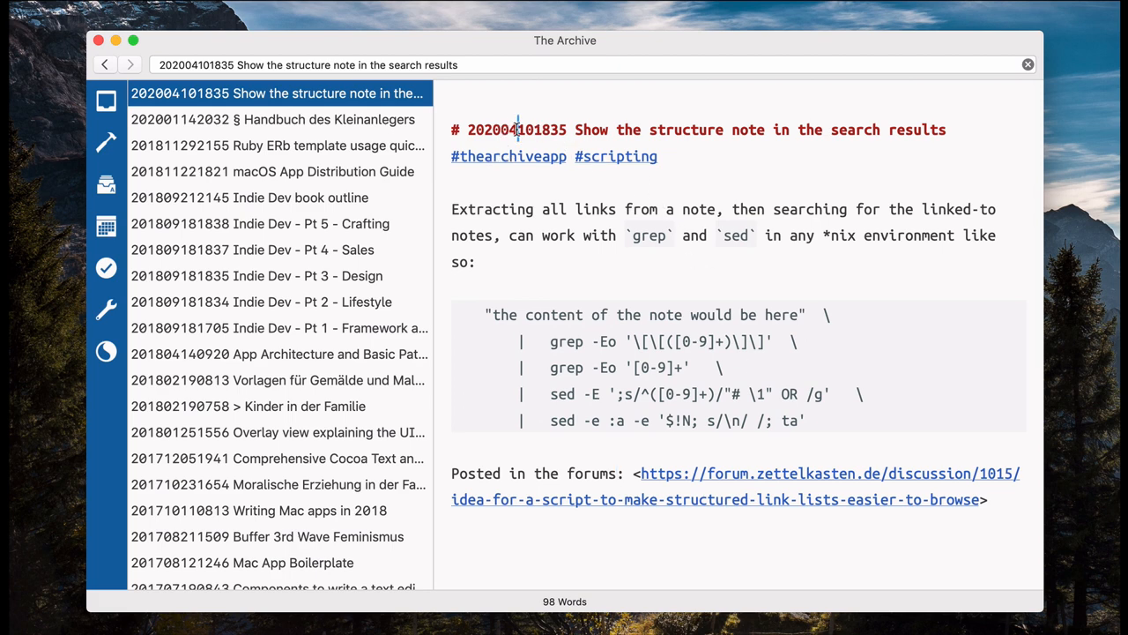
{"action": "left_click_drag", "start_coordinate": [516, 130], "coordinate": [535, 132]}
{"action": "left_click_drag", "start_coordinate": [550, 341], "coordinate": [799, 343]}
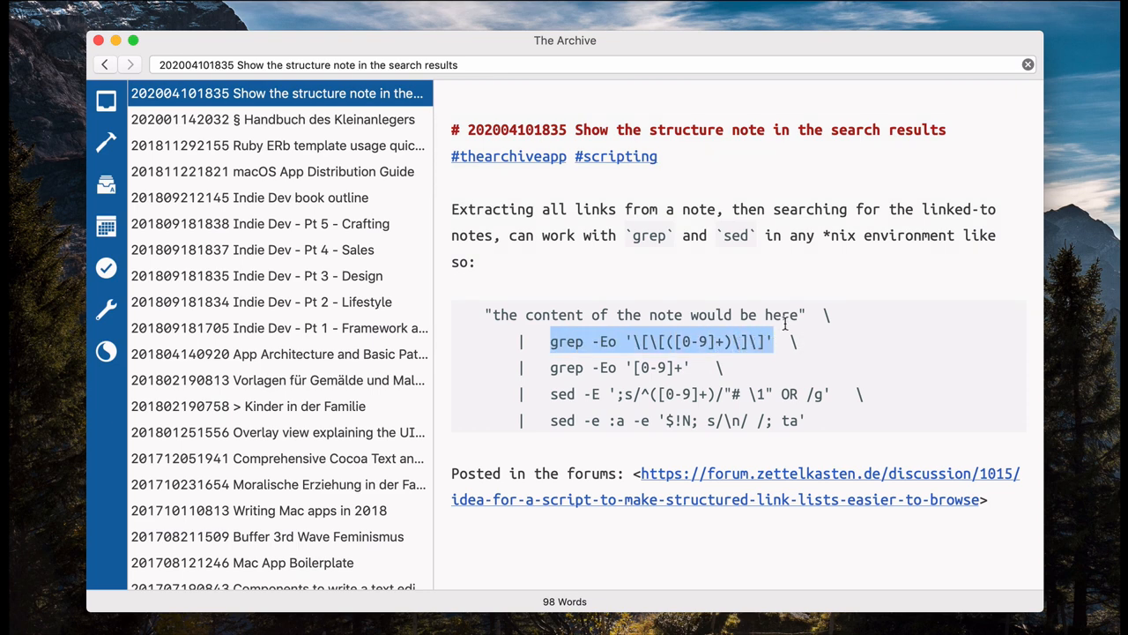
{"action": "left_click", "coordinate": [639, 255]}
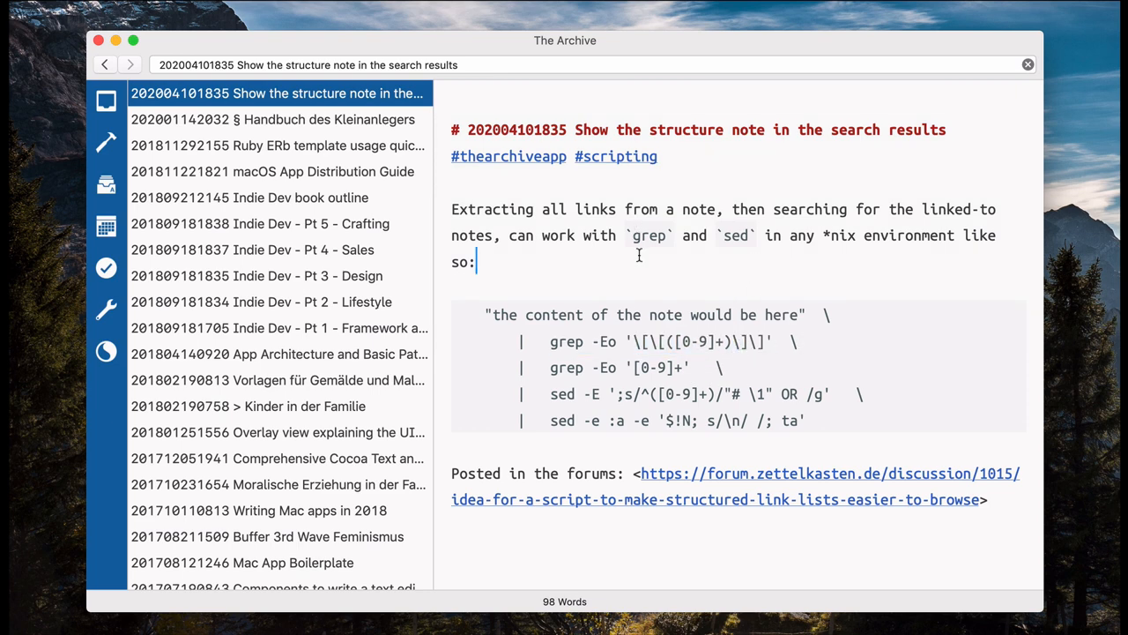
{"action": "type", "text": "[[,,i"}
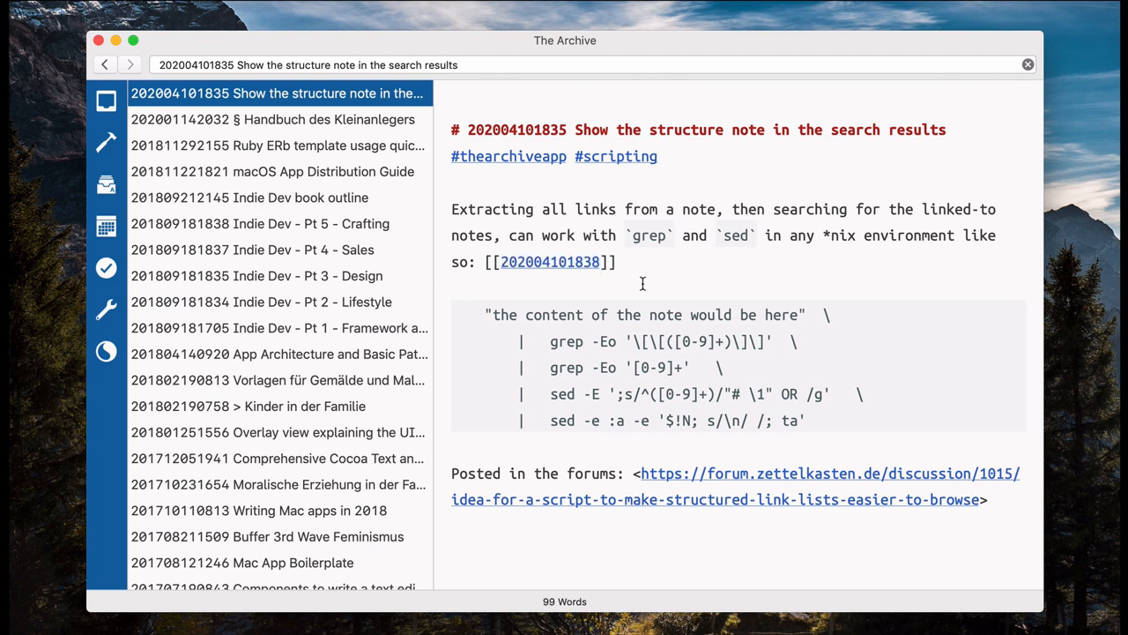
{"action": "left_click_drag", "start_coordinate": [487, 264], "coordinate": [793, 264]}
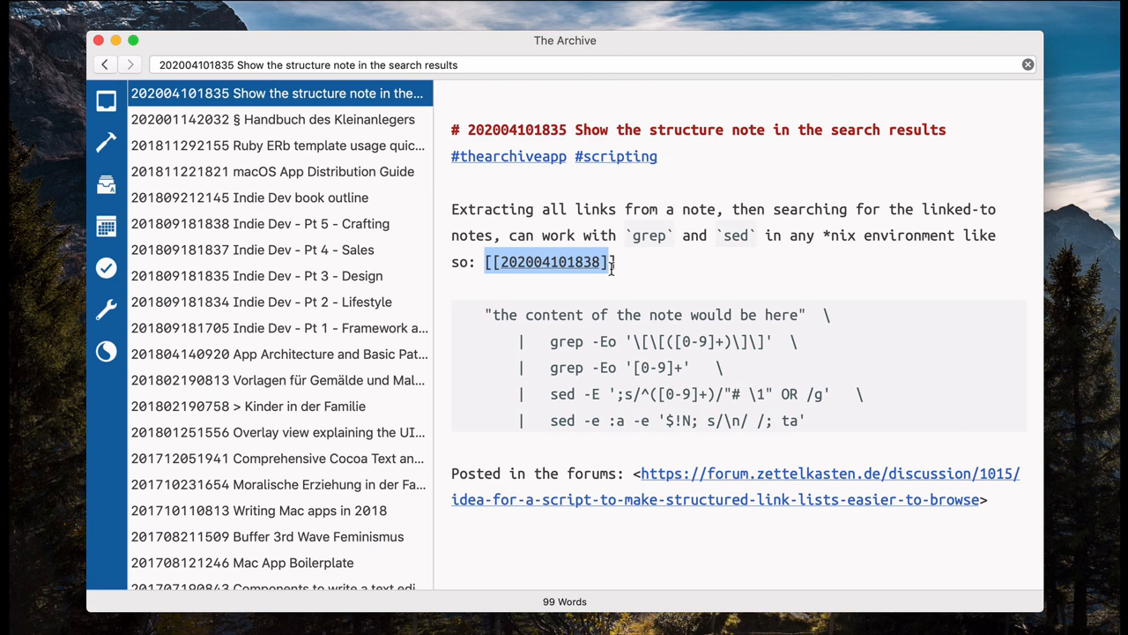
{"action": "left_click_drag", "start_coordinate": [437, 318], "coordinate": [439, 338]}
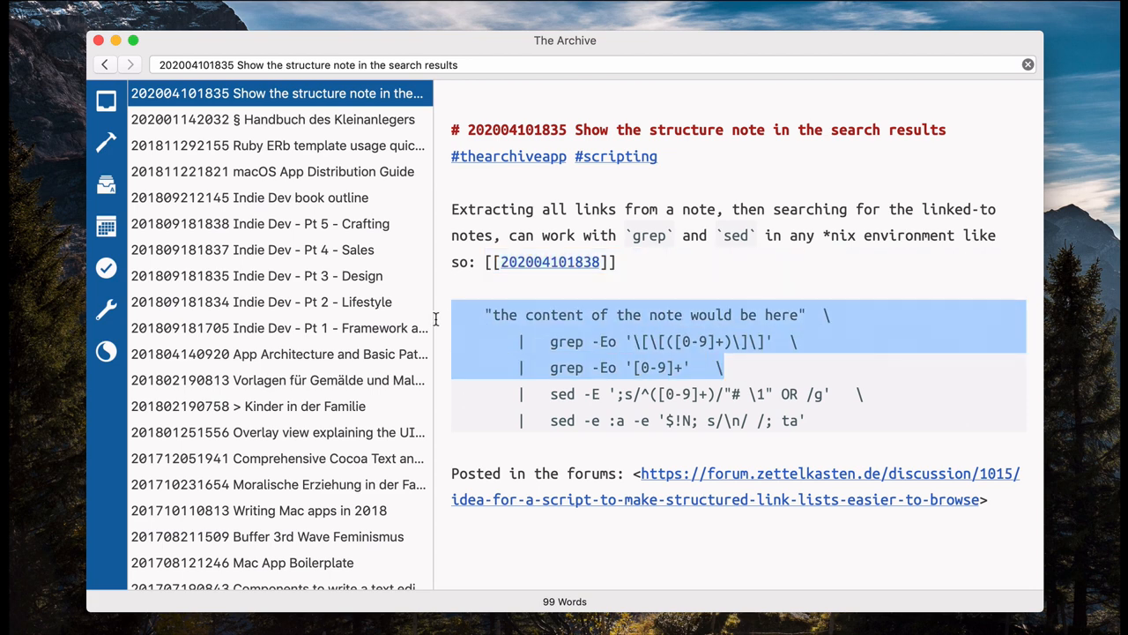
{"action": "triple_click", "coordinate": [573, 341]}
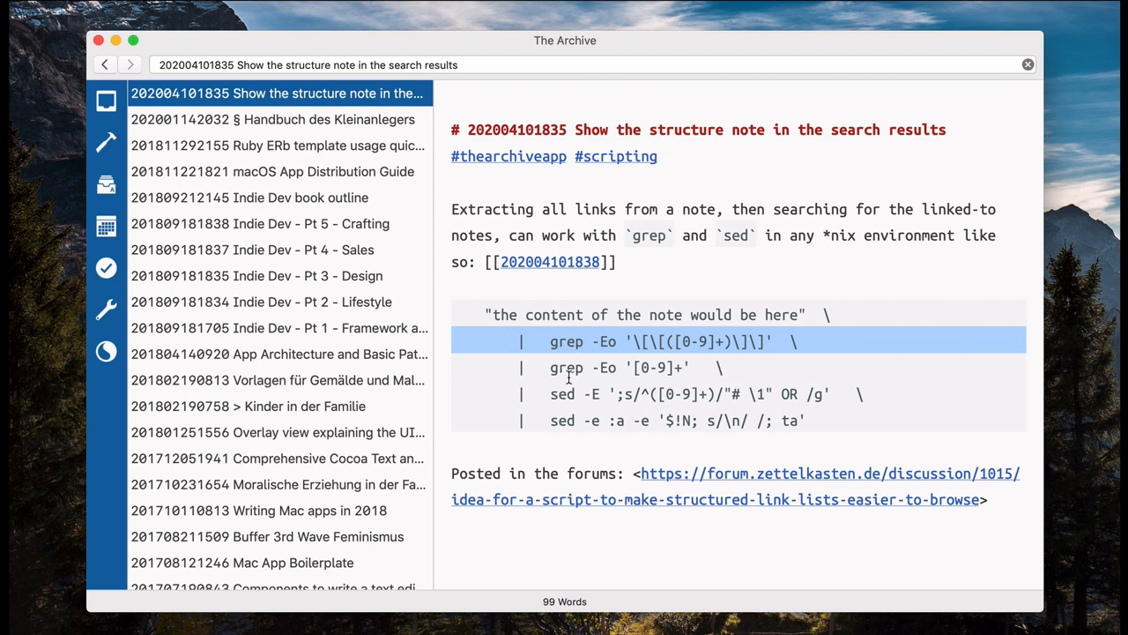
{"action": "triple_click", "coordinate": [569, 367]}
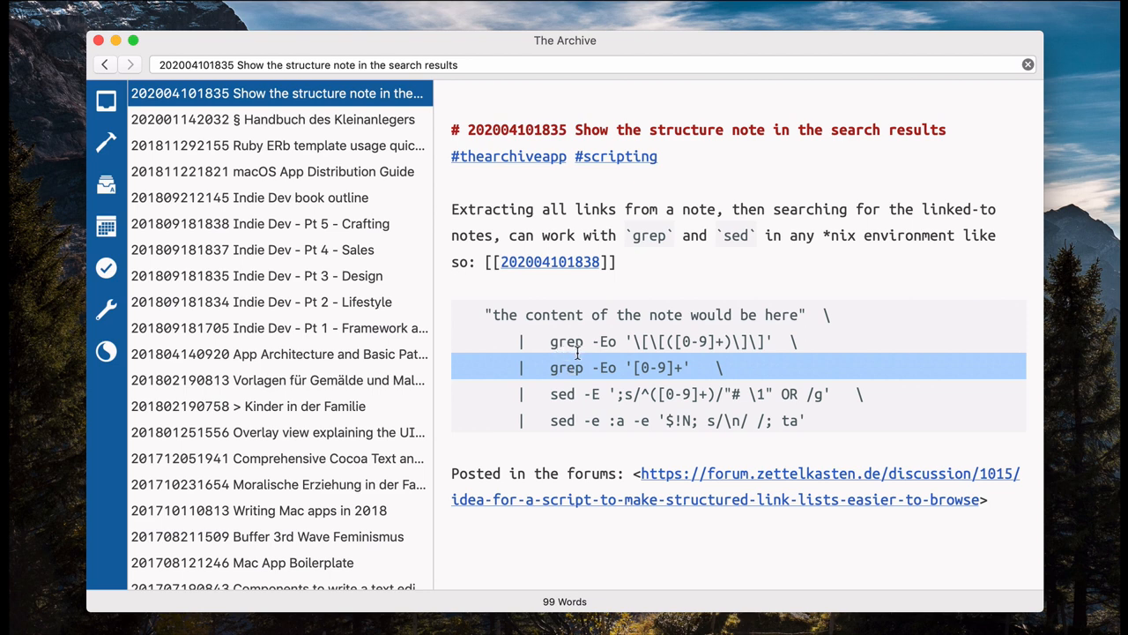
- Highlight the linked ID, the second grep line, and the sed pattern and replacement that build the OR term
{"action": "left_click", "coordinate": [637, 260]}
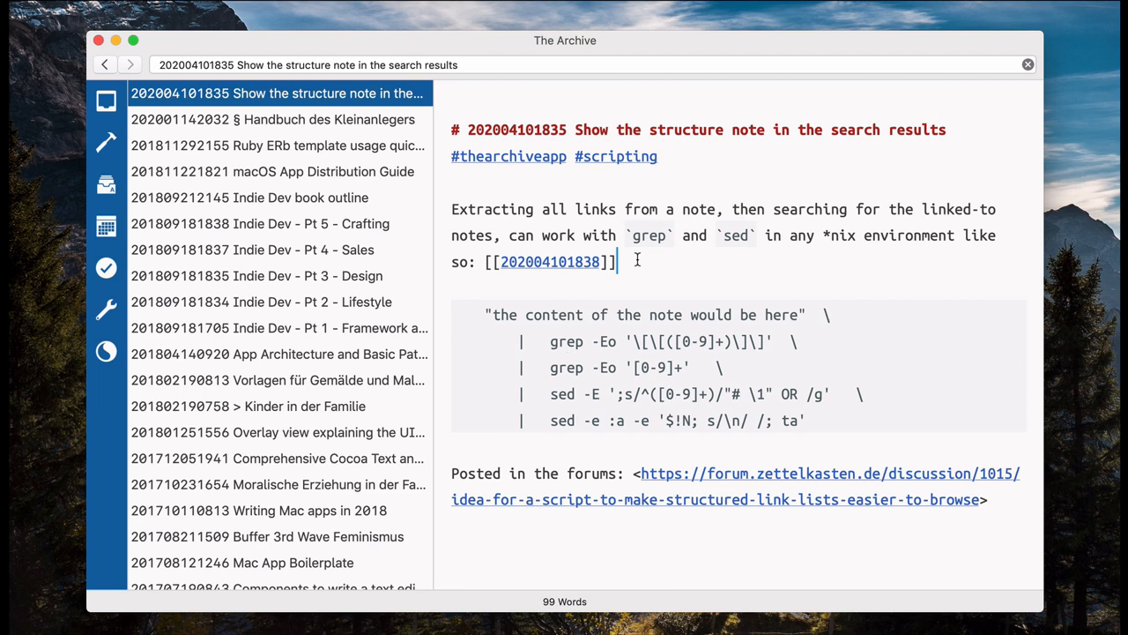
{"action": "left_click_drag", "start_coordinate": [636, 260], "coordinate": [412, 212]}
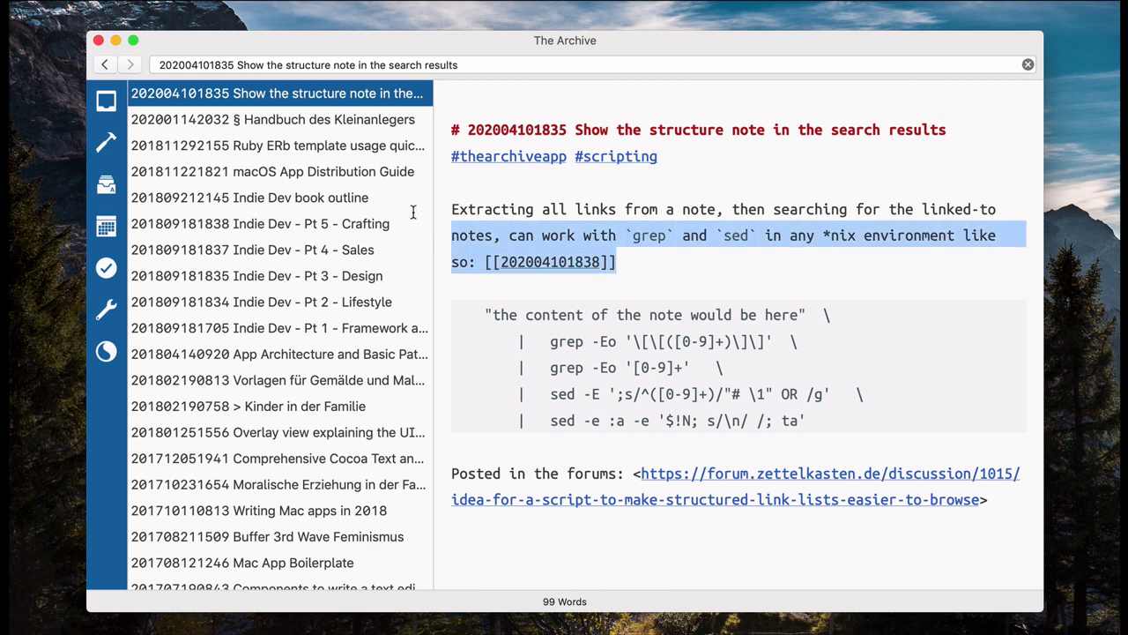
{"action": "double_click", "coordinate": [509, 261]}
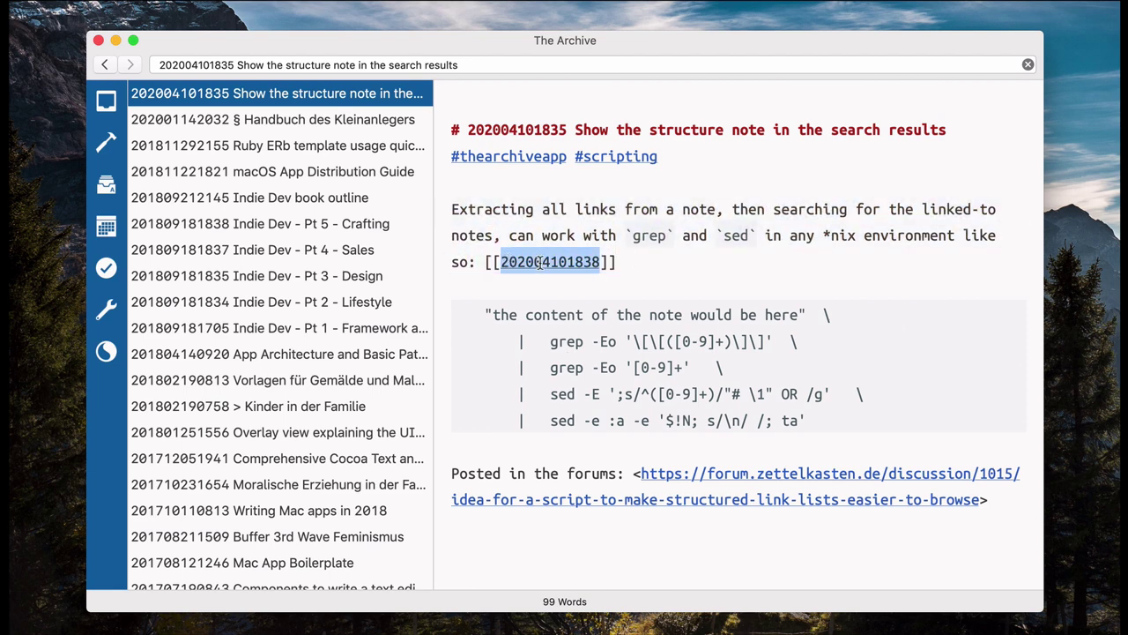
{"action": "triple_click", "coordinate": [660, 365]}
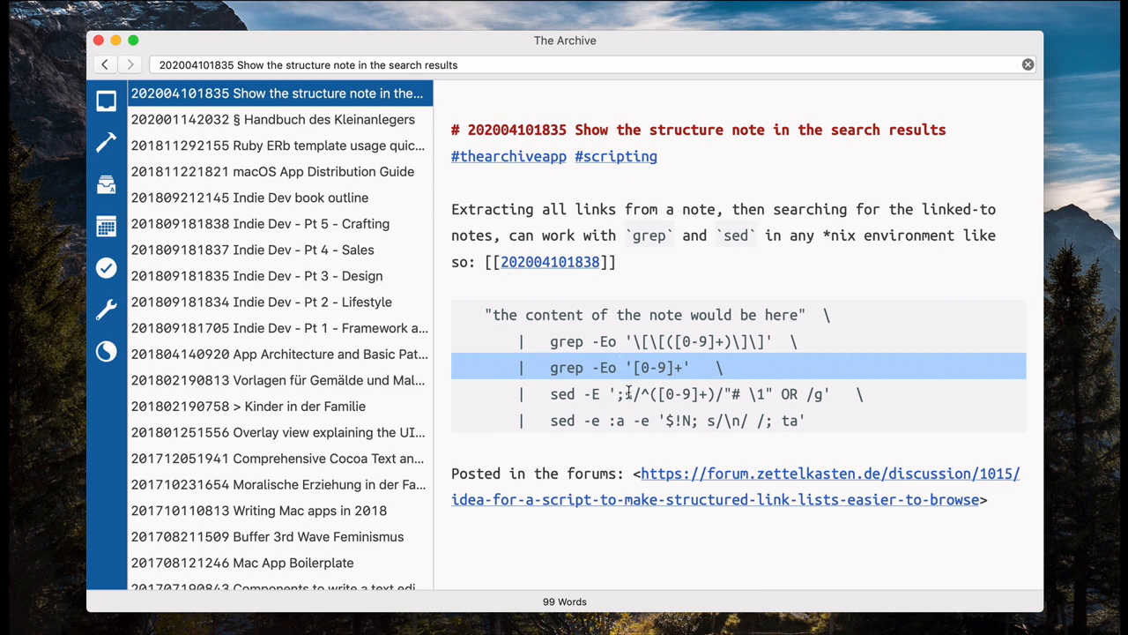
{"action": "left_click_drag", "start_coordinate": [633, 394], "coordinate": [731, 394]}
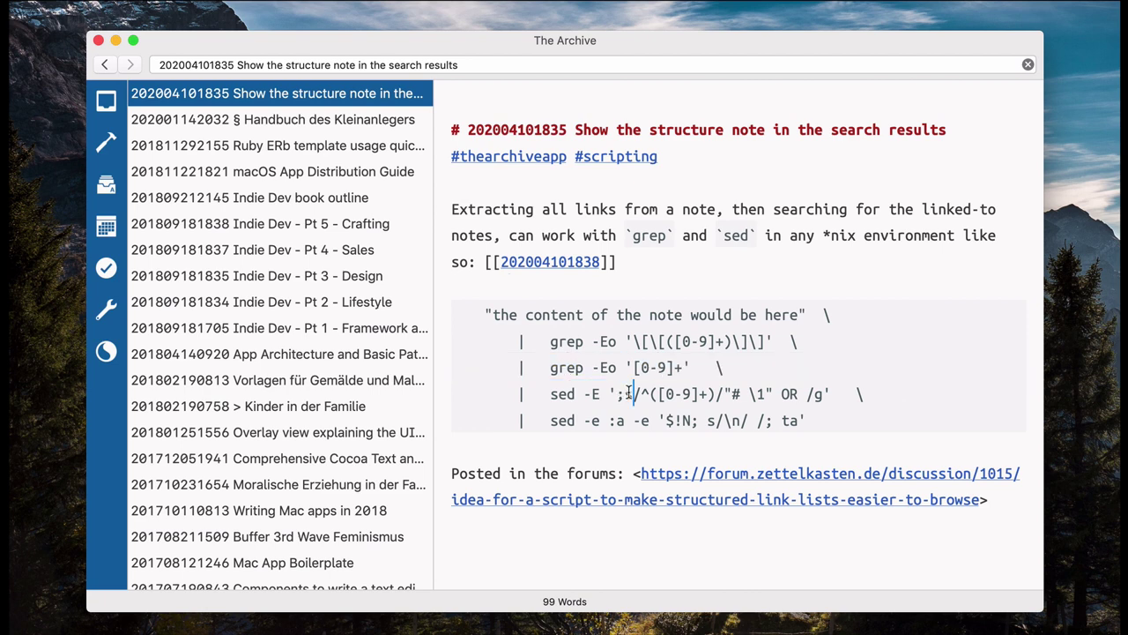
{"action": "left_click", "coordinate": [726, 394]}
{"action": "left_click_drag", "start_coordinate": [724, 394], "coordinate": [797, 390]}
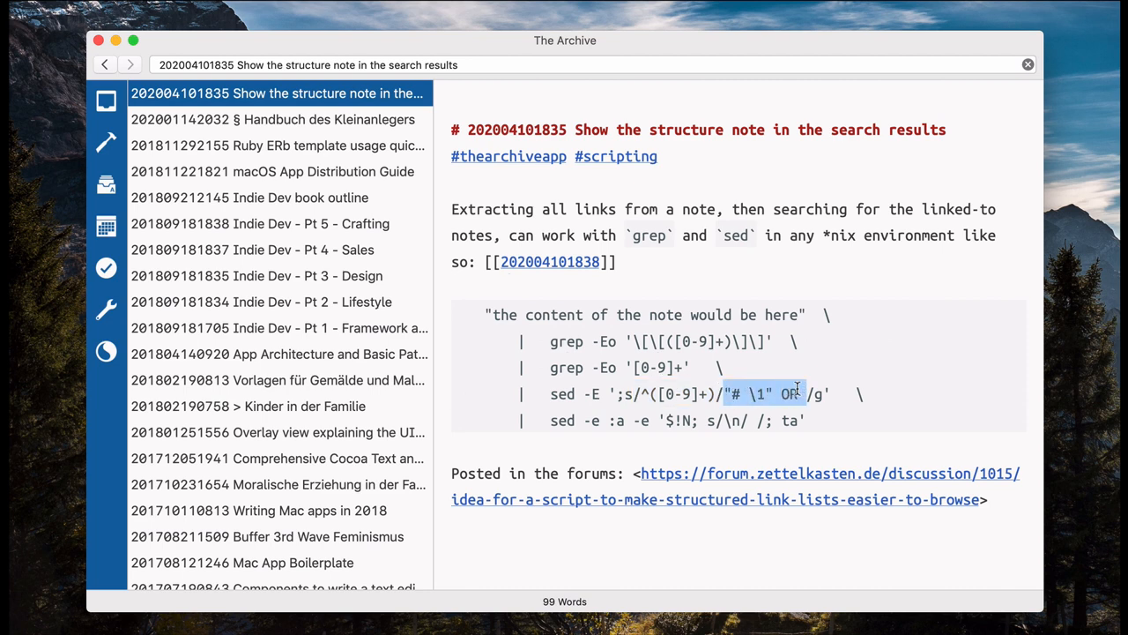
- Turn the link into a quoted ID on its own paragraph and repeat it to form a sample OR query
{"action": "left_click", "coordinate": [493, 261]}
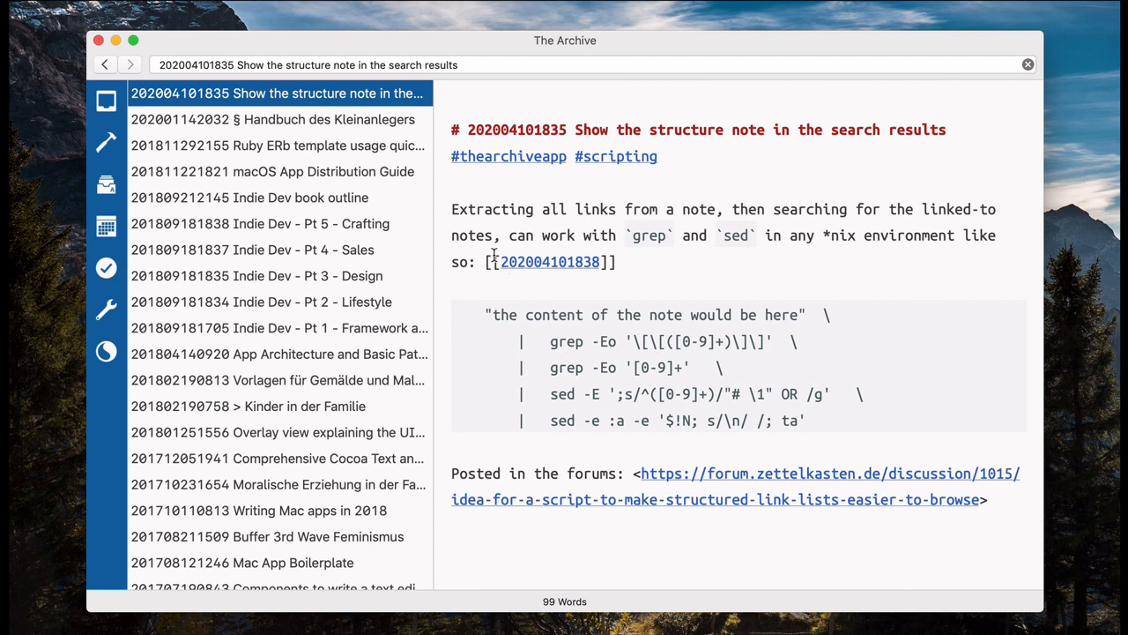
{"action": "key", "text": "BackSpace"}
{"action": "key", "text": "BackSpace"}
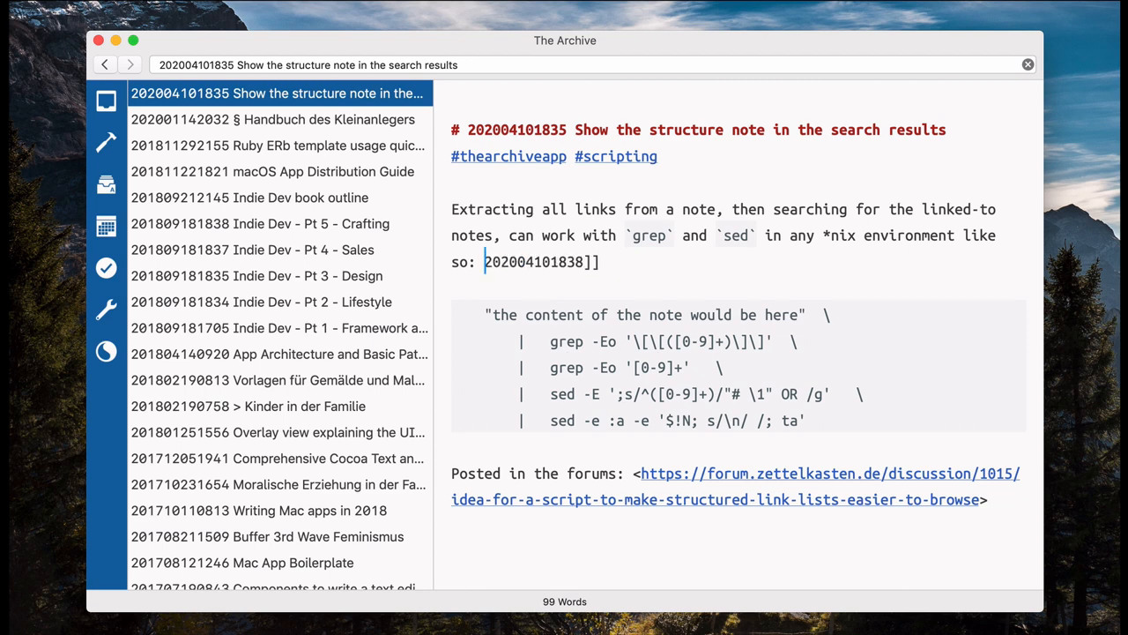
{"action": "type", "text": "\"#"}
{"action": "key", "text": "super+Right"}
{"action": "key", "text": "BackSpace"}
{"action": "key", "text": "BackSpace"}
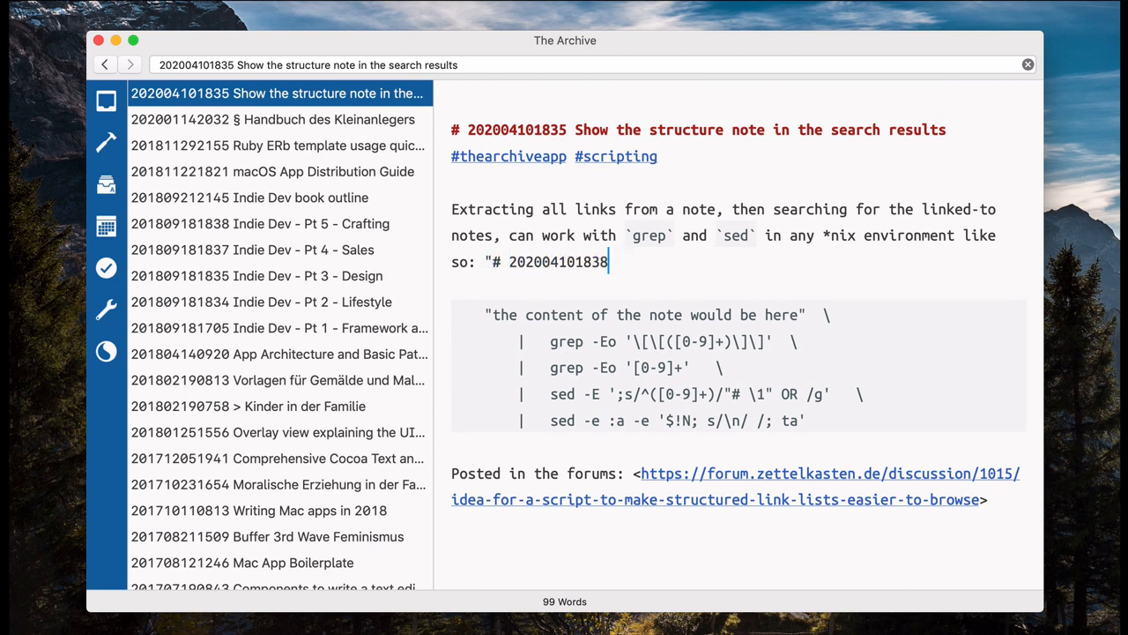
{"action": "type", "text": "\" OR"}
{"action": "key", "text": "alt+Left"}
{"action": "key", "text": "alt+Left"}
{"action": "key", "text": "alt+Left"}
{"action": "key", "text": "Left"}
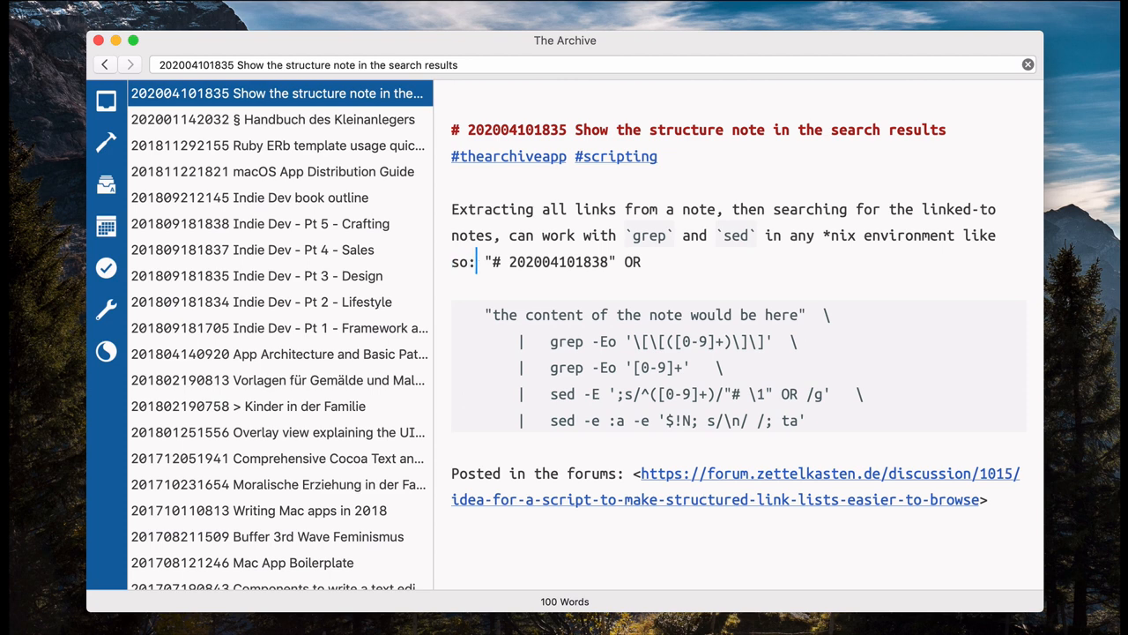
{"action": "key", "text": "Return"}
{"action": "key", "text": "Return"}
{"action": "key", "text": "shift+super+Right"}
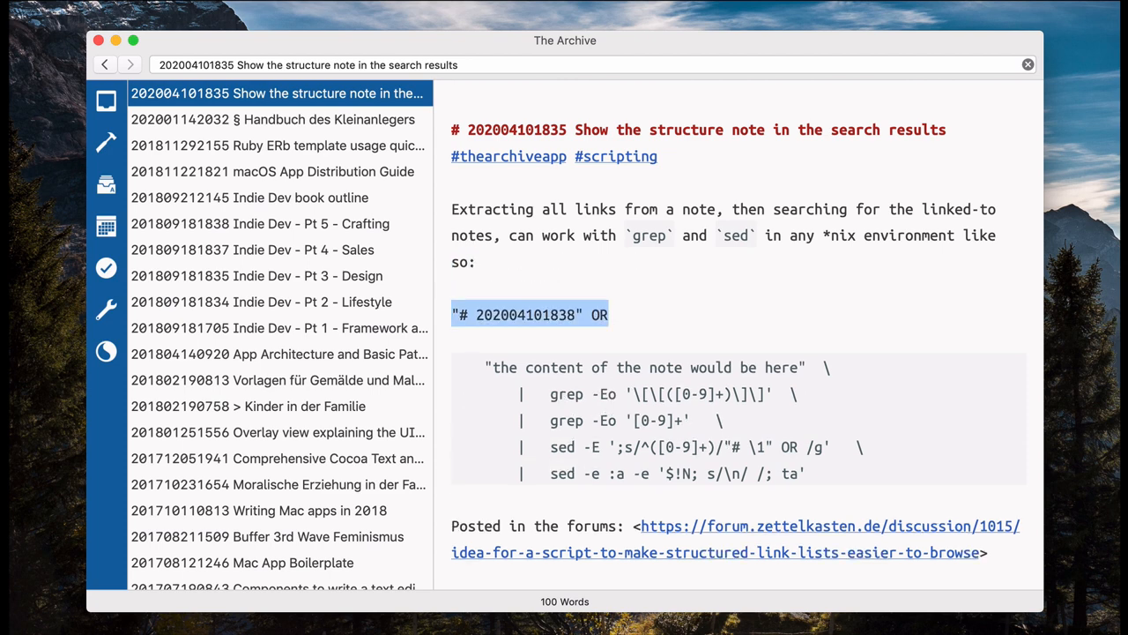
{"action": "key", "text": "Right"}
{"action": "key", "text": "super+v"}
{"action": "key", "text": "super+v"}
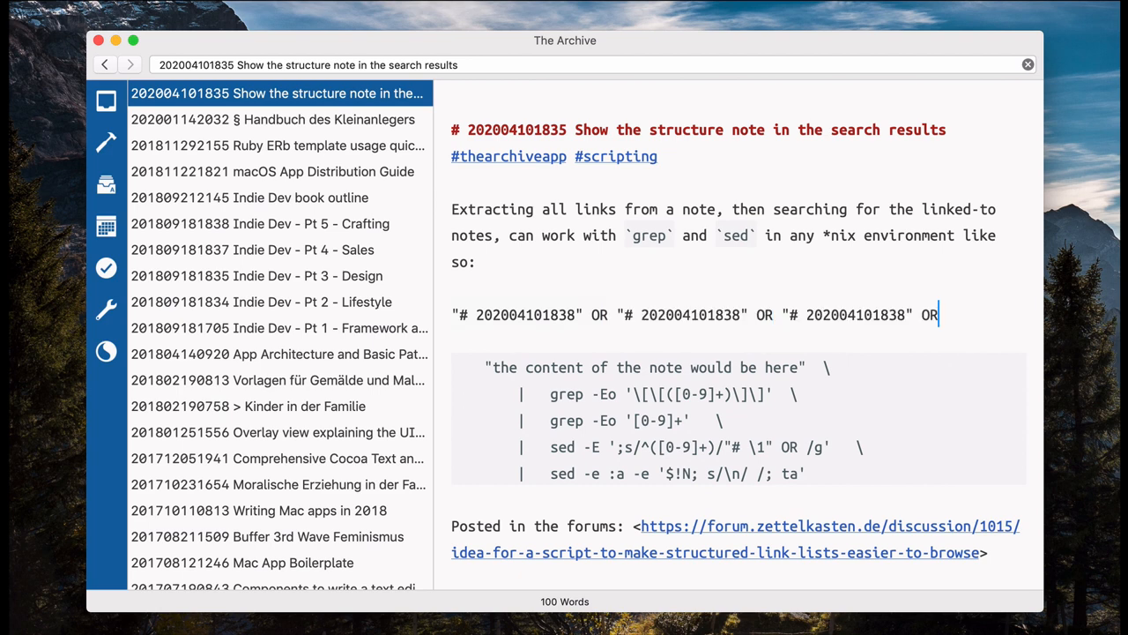
{"action": "key", "text": "super+v"}
{"action": "key", "text": "shift+alt+Up"}
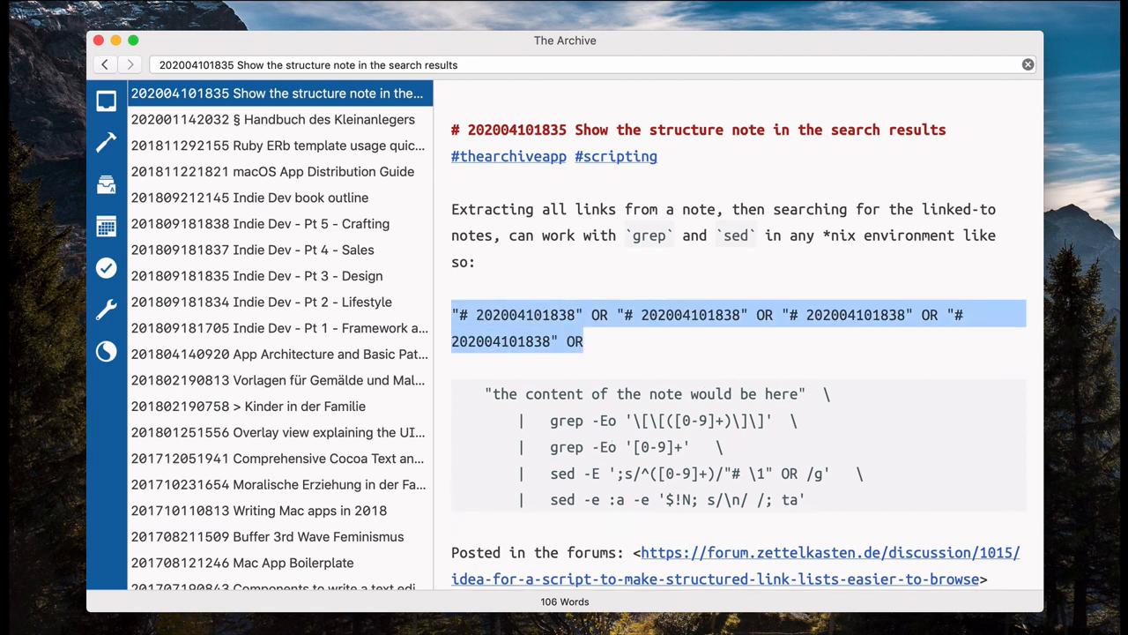
{"action": "key", "text": "Left"}
{"action": "key", "text": "Right"}
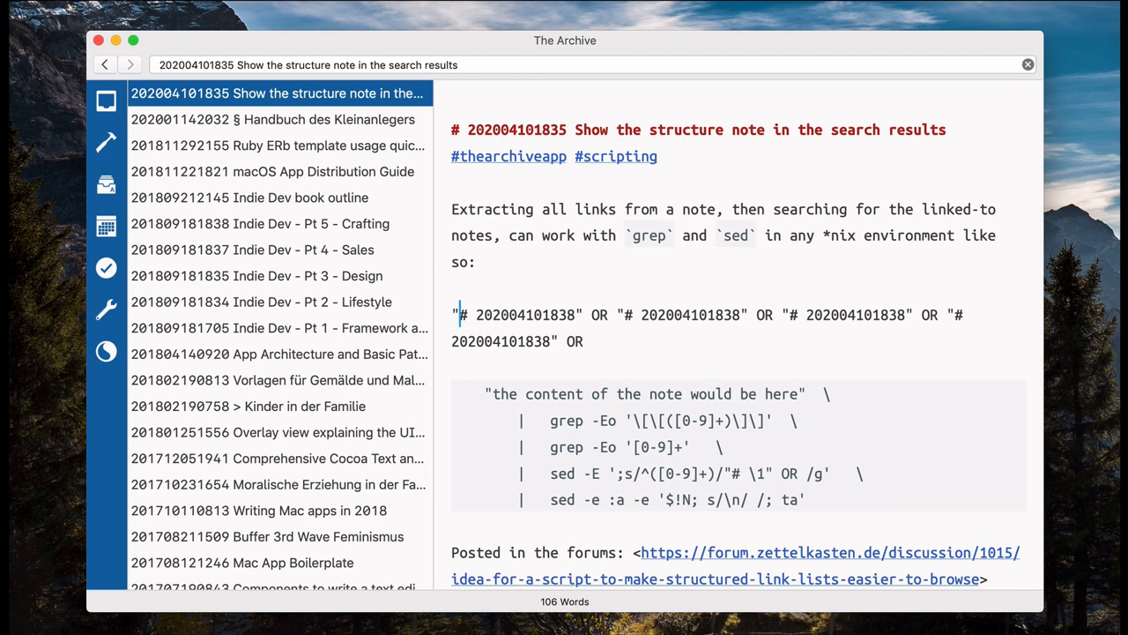
{"action": "key", "text": "shift+Right"}
{"action": "key", "text": "shift+Right"}
{"action": "key", "text": "shift+alt+Right"}
{"action": "key", "text": "super+Up"}
{"action": "key", "text": "shift+alt+Right"}
{"action": "key", "text": "shift+alt+Right"}
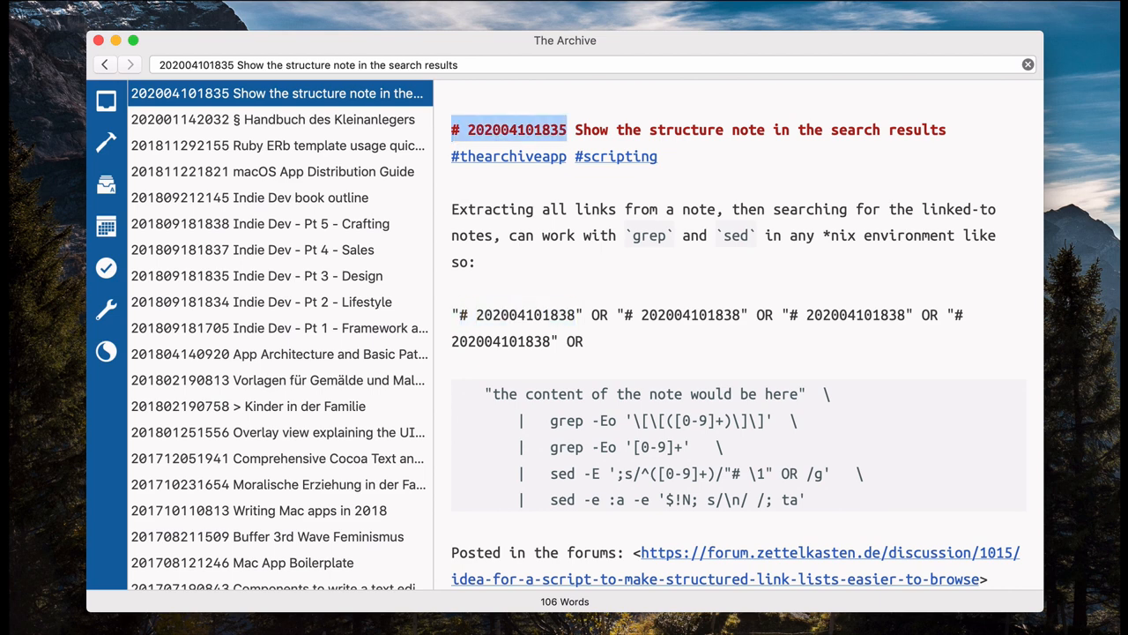
{"action": "key", "text": "Down"}
{"action": "key", "text": "Right"}
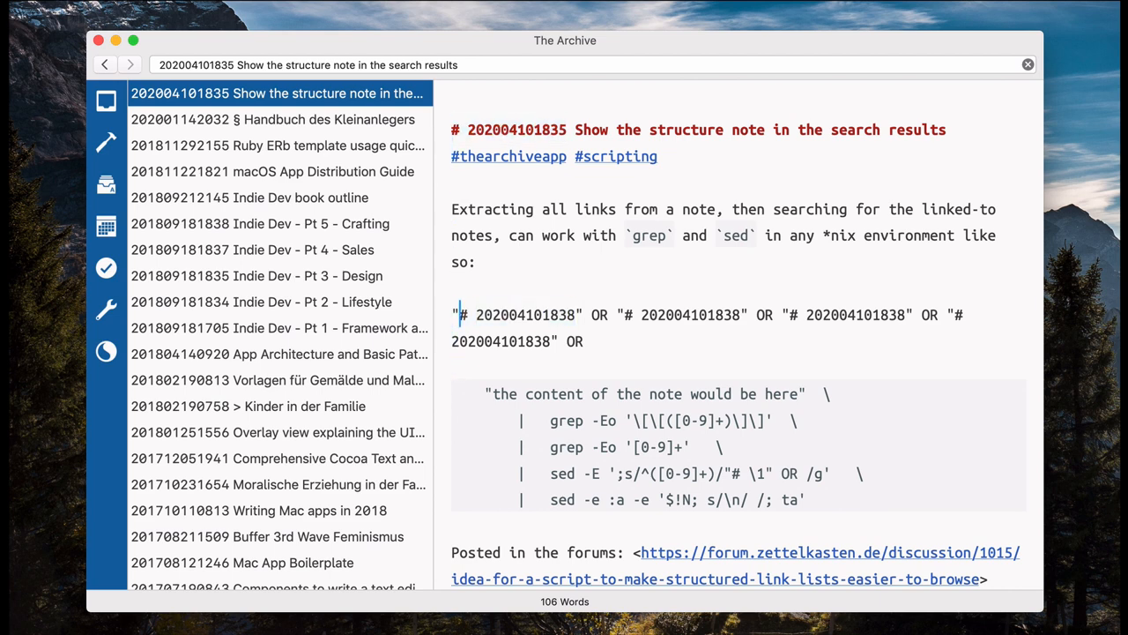
{"action": "key", "text": "alt+Delete"}
{"action": "key", "text": "shift+alt+Right"}
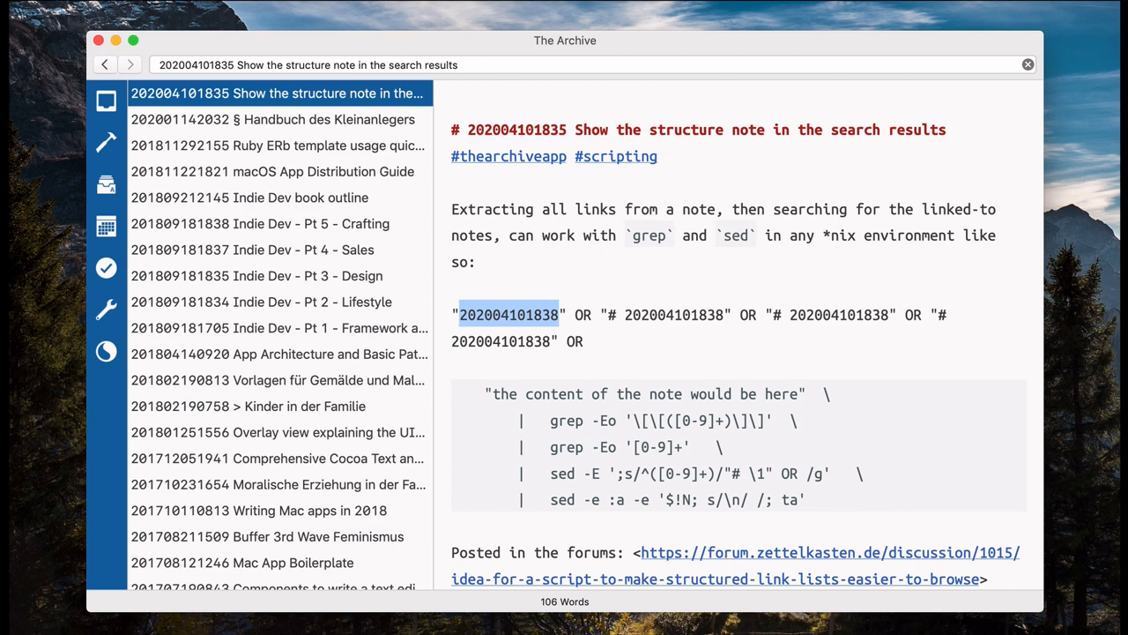
{"action": "key", "text": "super+Up"}
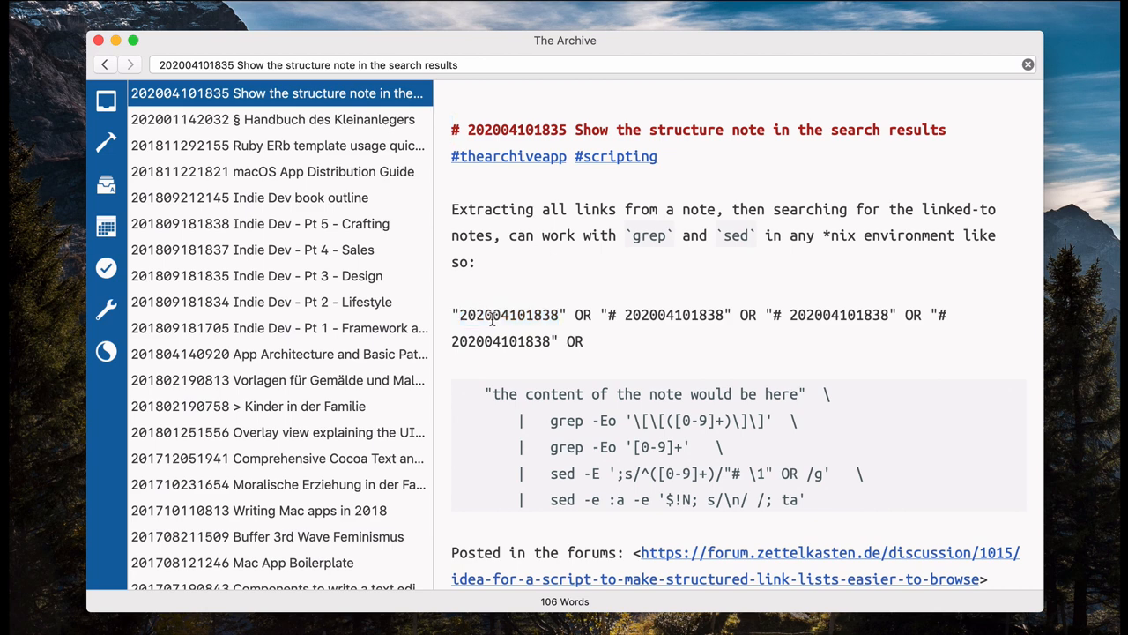
{"action": "double_click", "coordinate": [494, 316]}
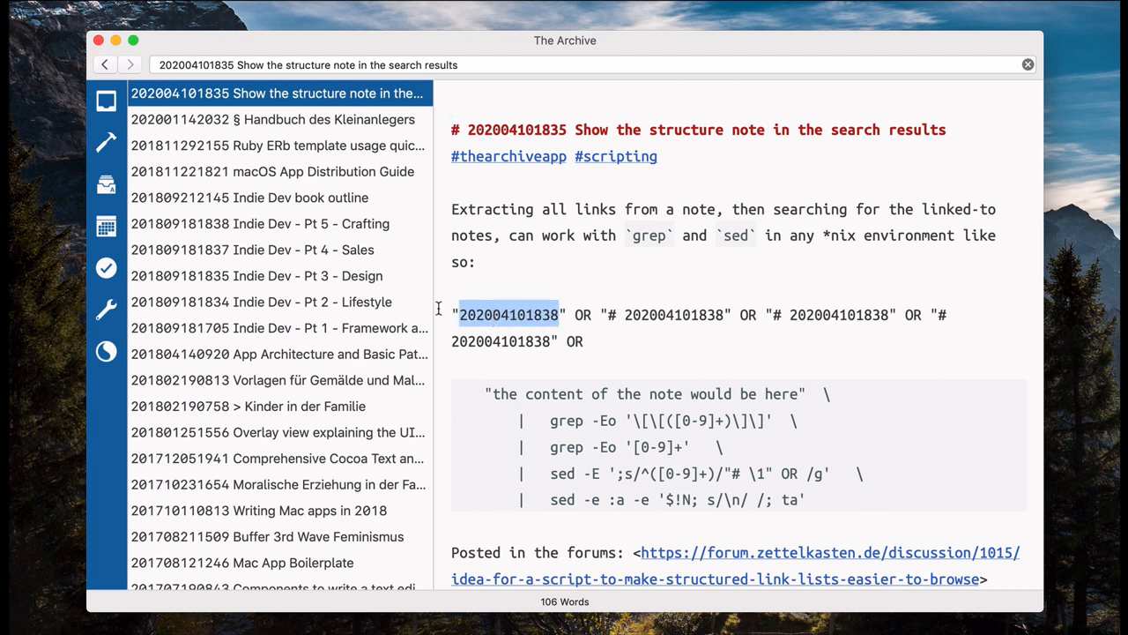
- Delete the whole two-line example OR search paragraph from the note
{"action": "left_click", "coordinate": [584, 340]}
{"action": "triple_click", "coordinate": [603, 328]}
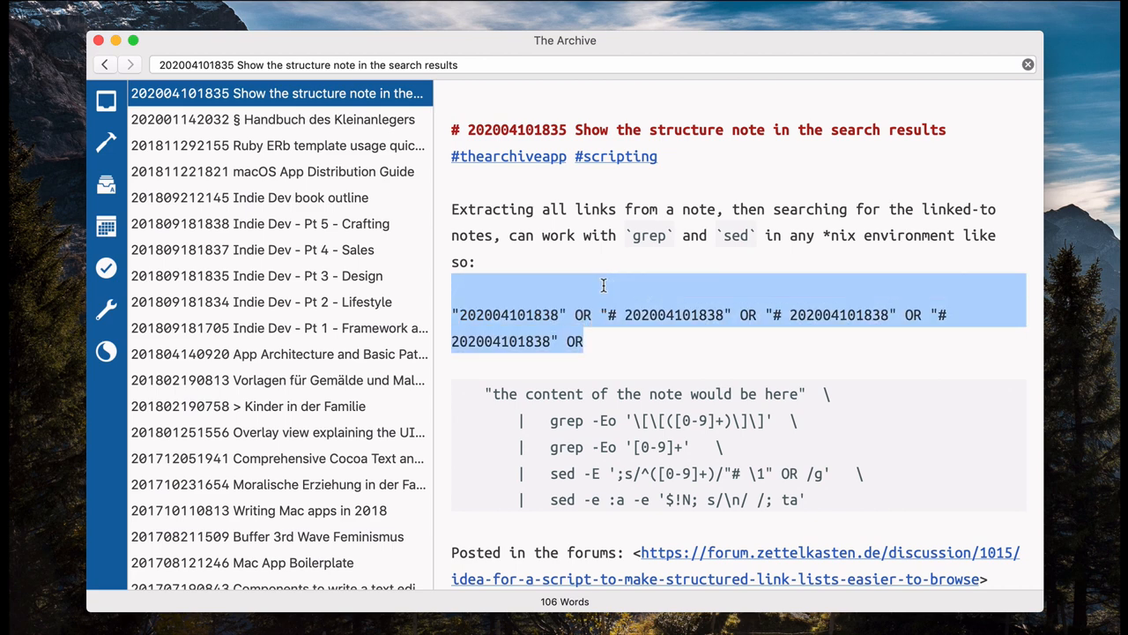
{"action": "double_click", "coordinate": [657, 314]}
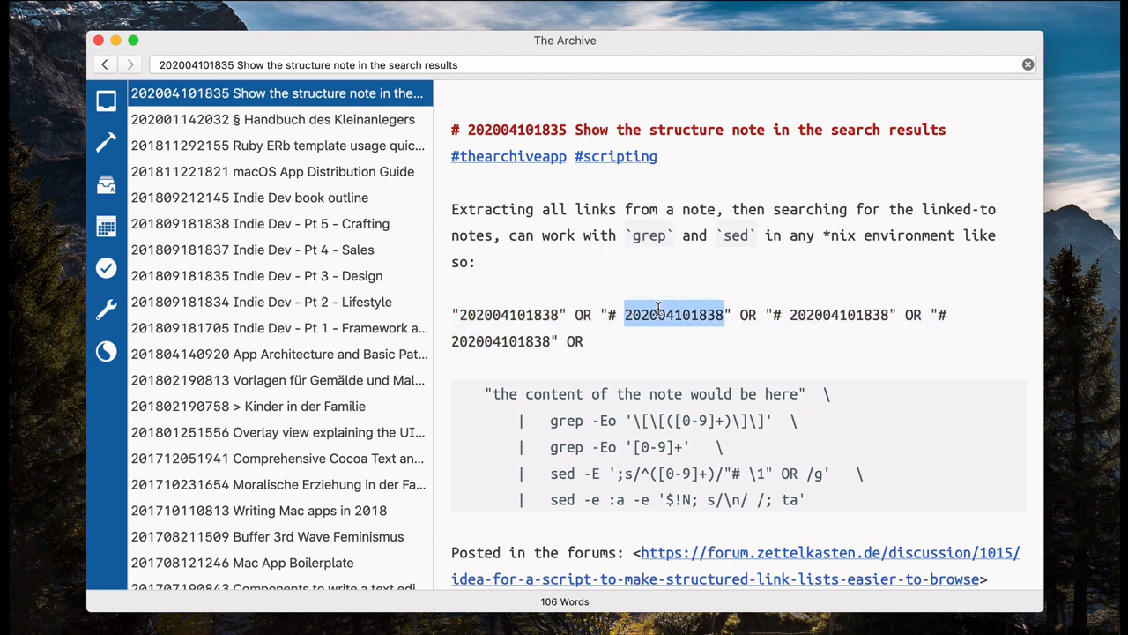
{"action": "left_click", "coordinate": [602, 337]}
{"action": "triple_click", "coordinate": [602, 338]}
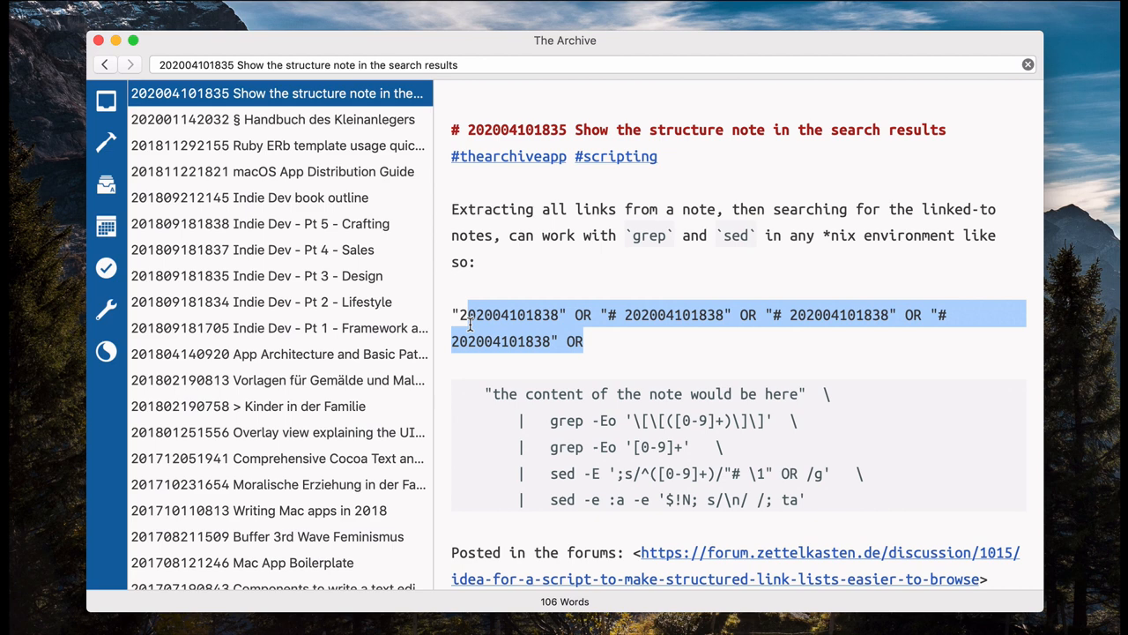
{"action": "key", "text": "BackSpace"}
{"action": "key", "text": "BackSpace"}
{"action": "key", "text": "BackSpace"}
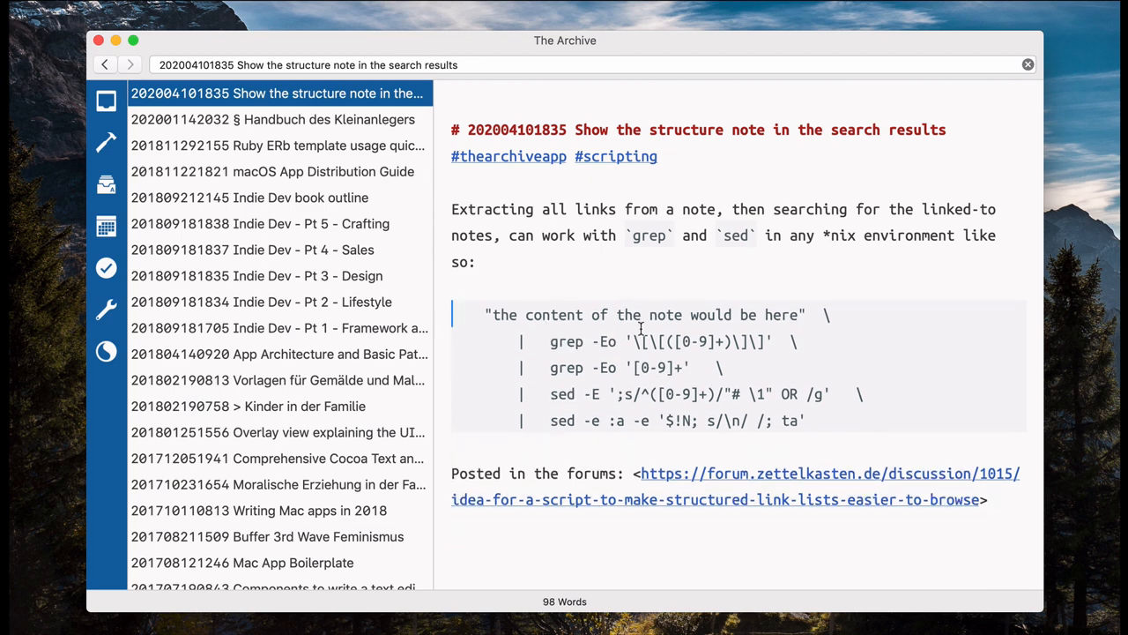
{"action": "triple_click", "coordinate": [689, 416]}
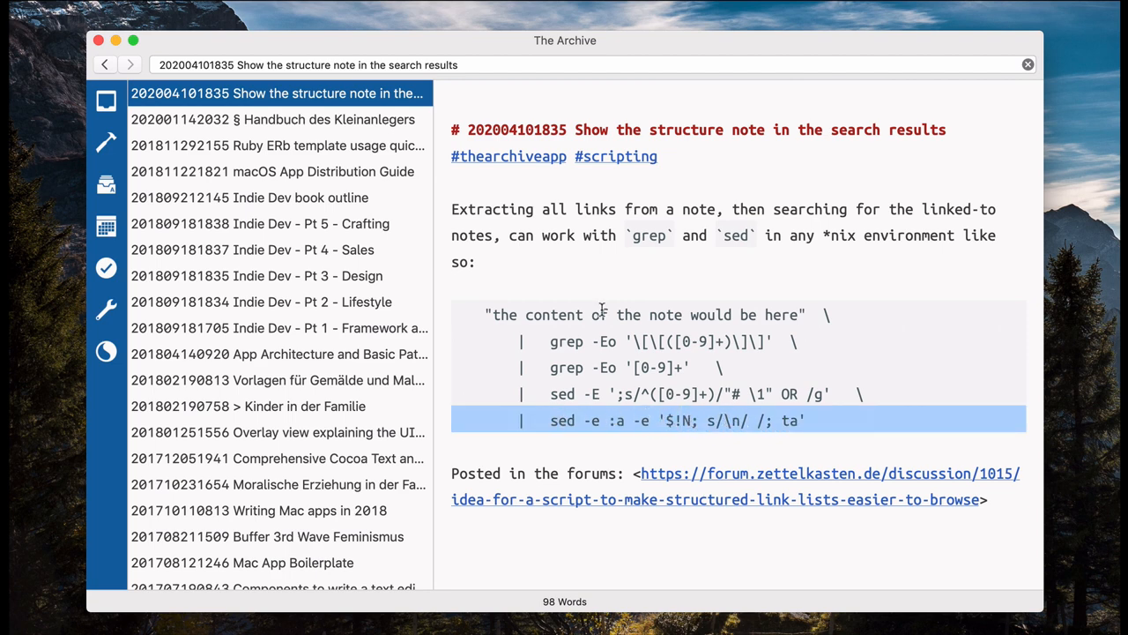
{"action": "left_click", "coordinate": [555, 209]}
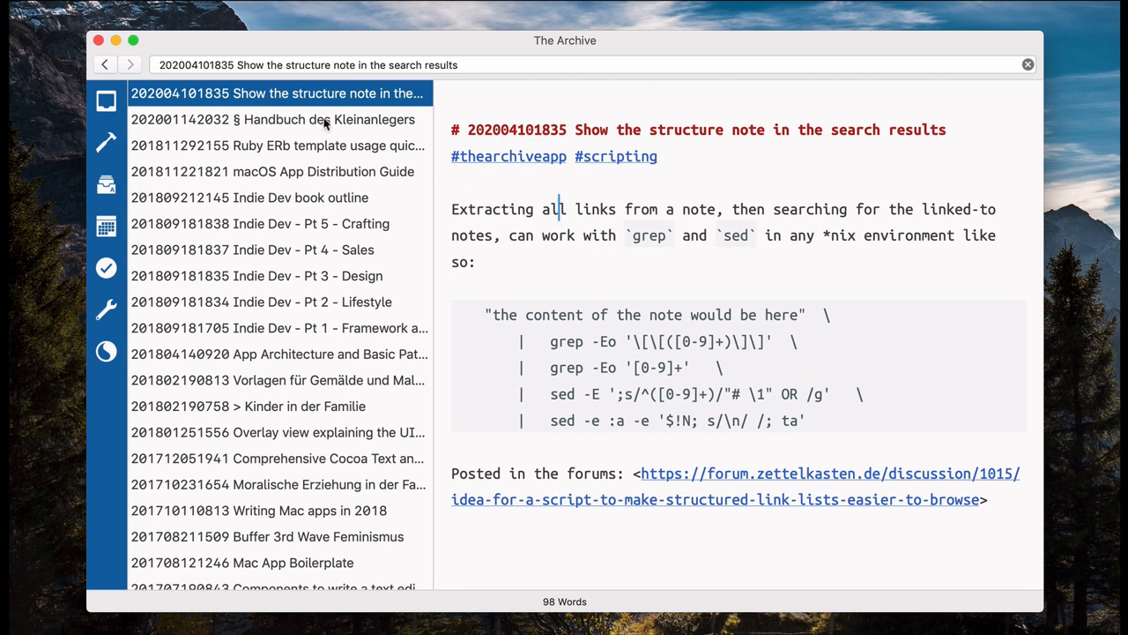
{"action": "scroll", "coordinate": [330, 242], "scroll_direction": "down", "scroll_amount": 2}
{"action": "scroll", "coordinate": [330, 243], "scroll_direction": "down", "scroll_amount": 5}
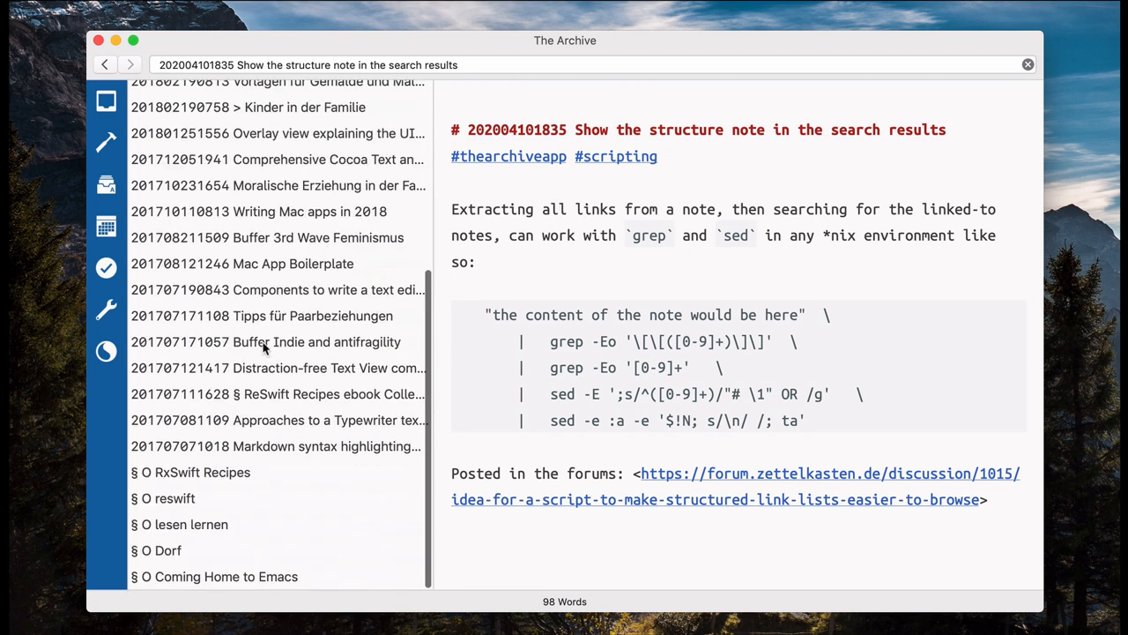
- Switch from the '§ O reswift' note to the '§ O RxSwift Recipes' outline note
{"action": "left_click", "coordinate": [222, 502]}
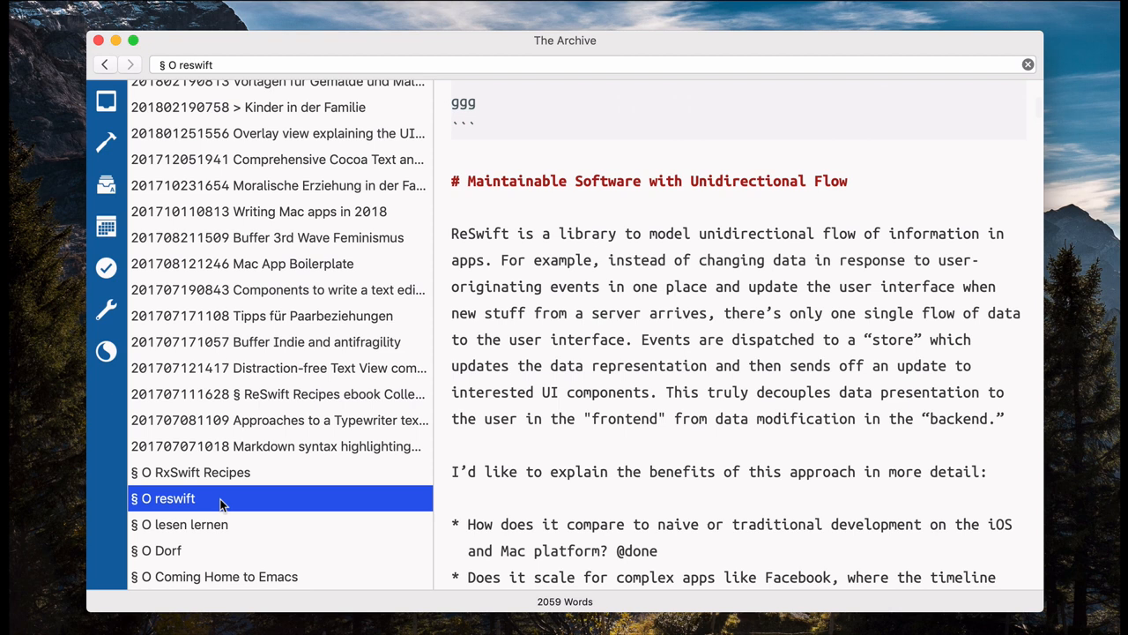
{"action": "left_click", "coordinate": [223, 483]}
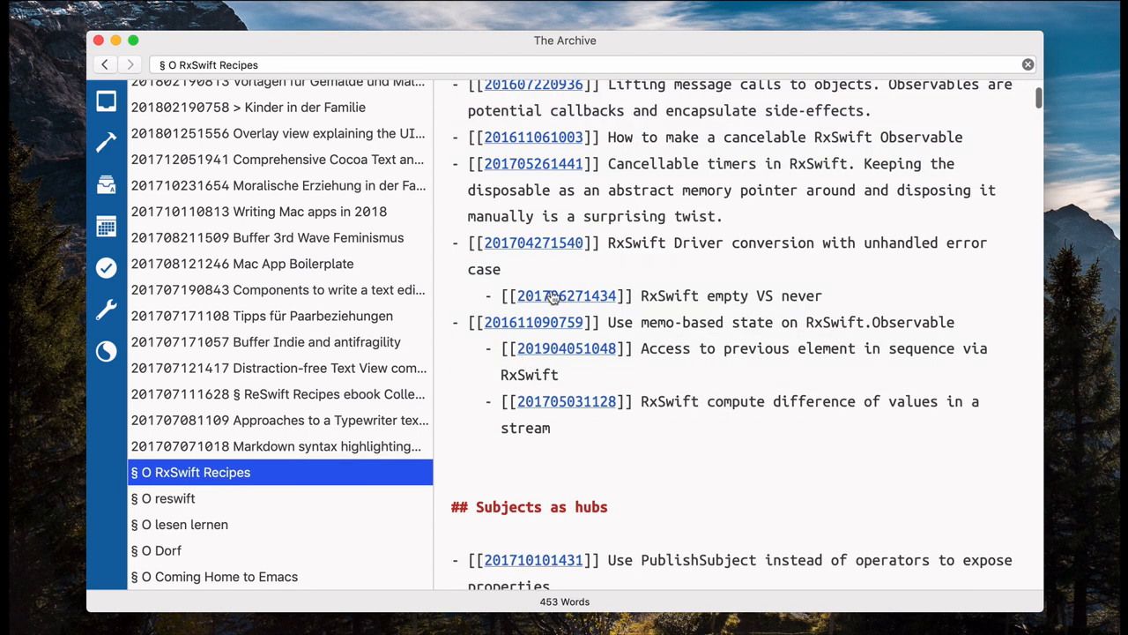
{"action": "scroll", "coordinate": [556, 291], "scroll_direction": "up", "scroll_amount": 5}
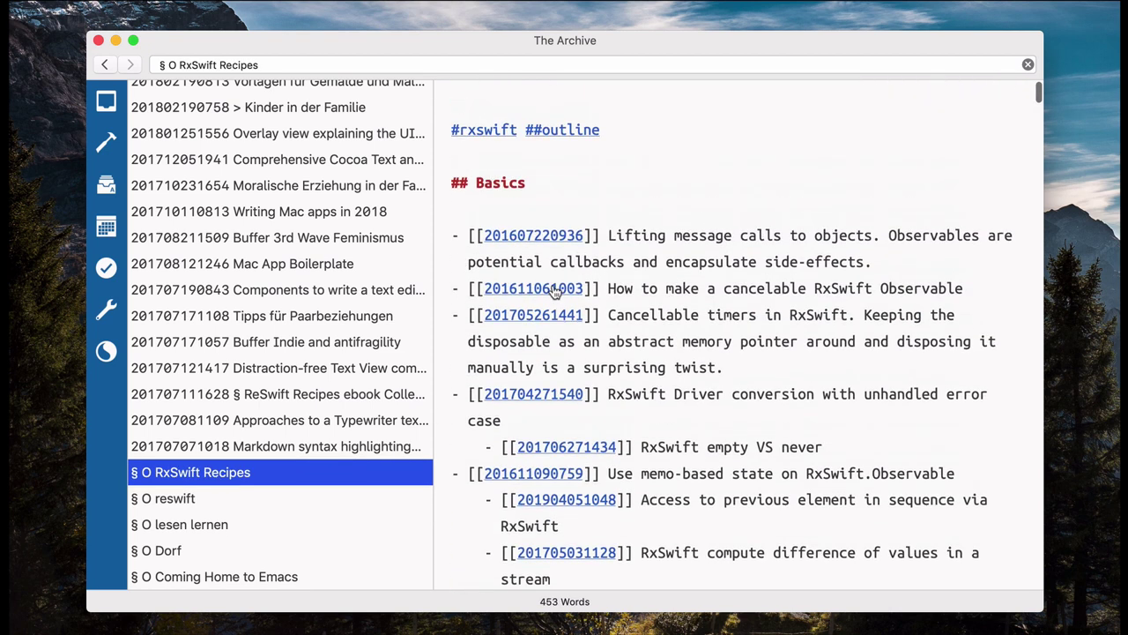
- Run the Service 'Search for all Links in Zettel' on the note's entire text
{"action": "key", "text": "super+a"}
{"action": "right_click", "coordinate": [530, 159]}
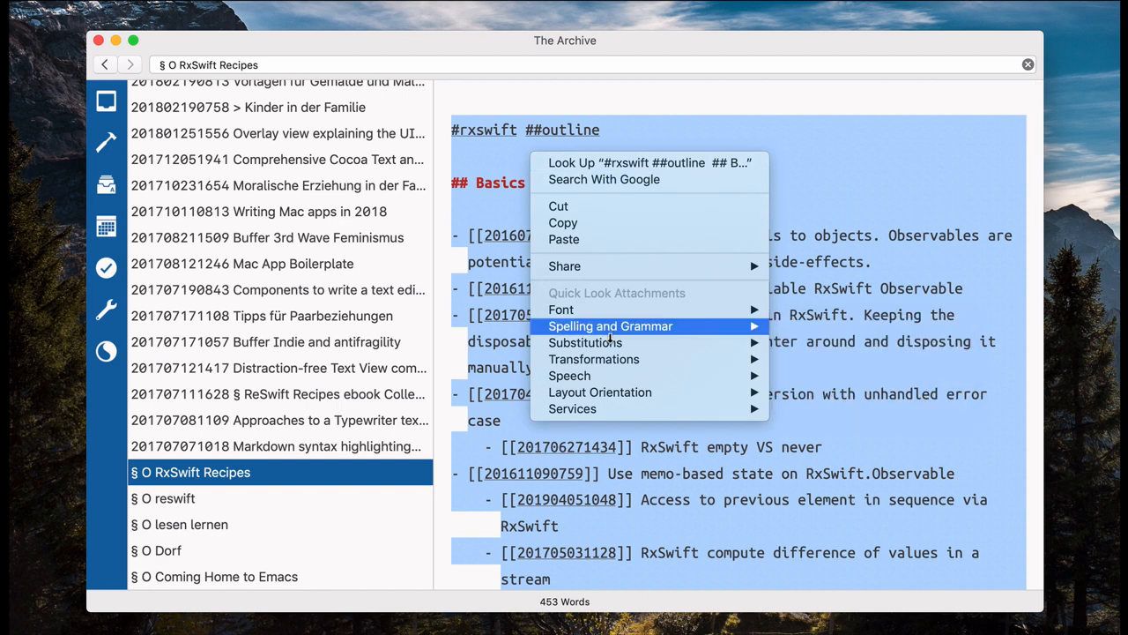
{"action": "mouse_move", "coordinate": [573, 408]}
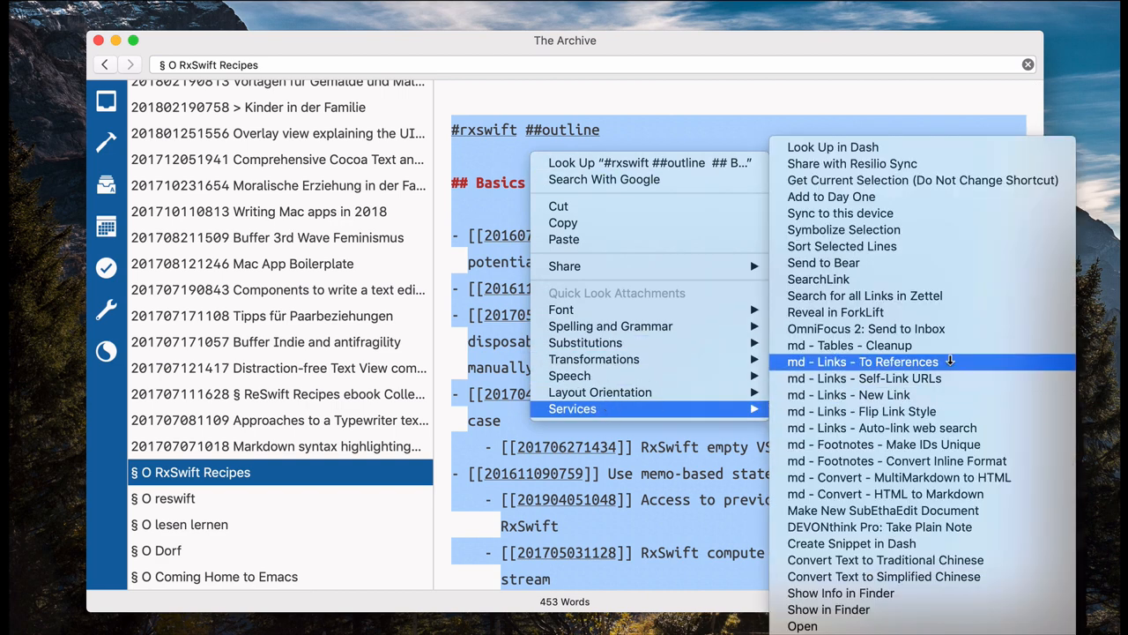
{"action": "left_click", "coordinate": [912, 300]}
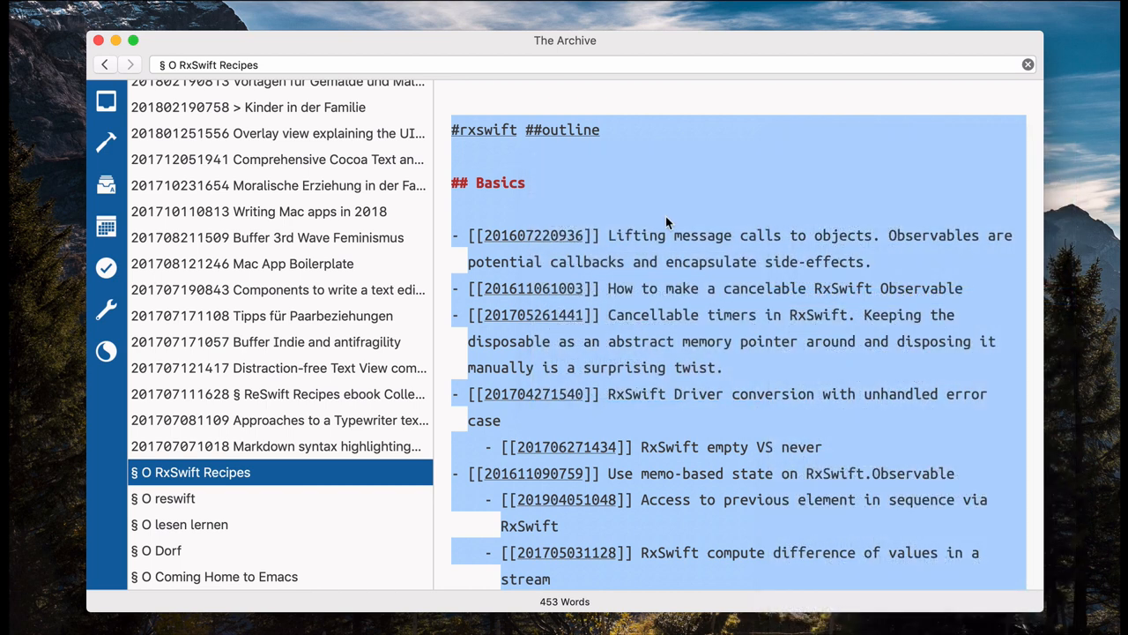
- Paste the generated OR query above the Basics heading to check it, then undo the paste
{"action": "double_click", "coordinate": [572, 65]}
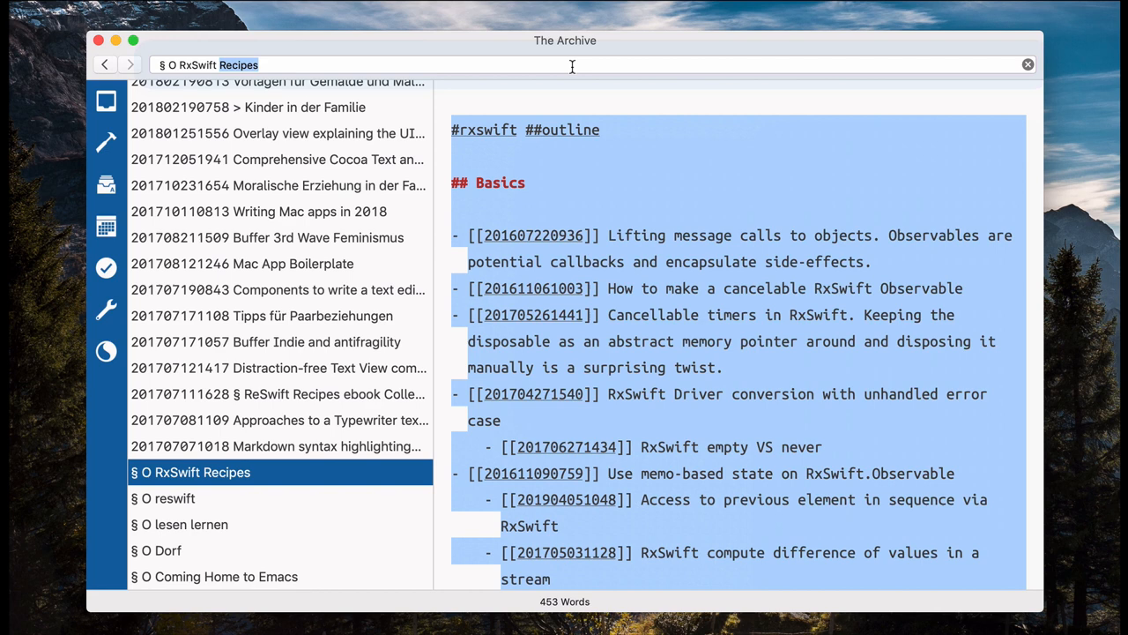
{"action": "left_click", "coordinate": [575, 130]}
{"action": "left_click", "coordinate": [676, 159]}
{"action": "key", "text": "Return"}
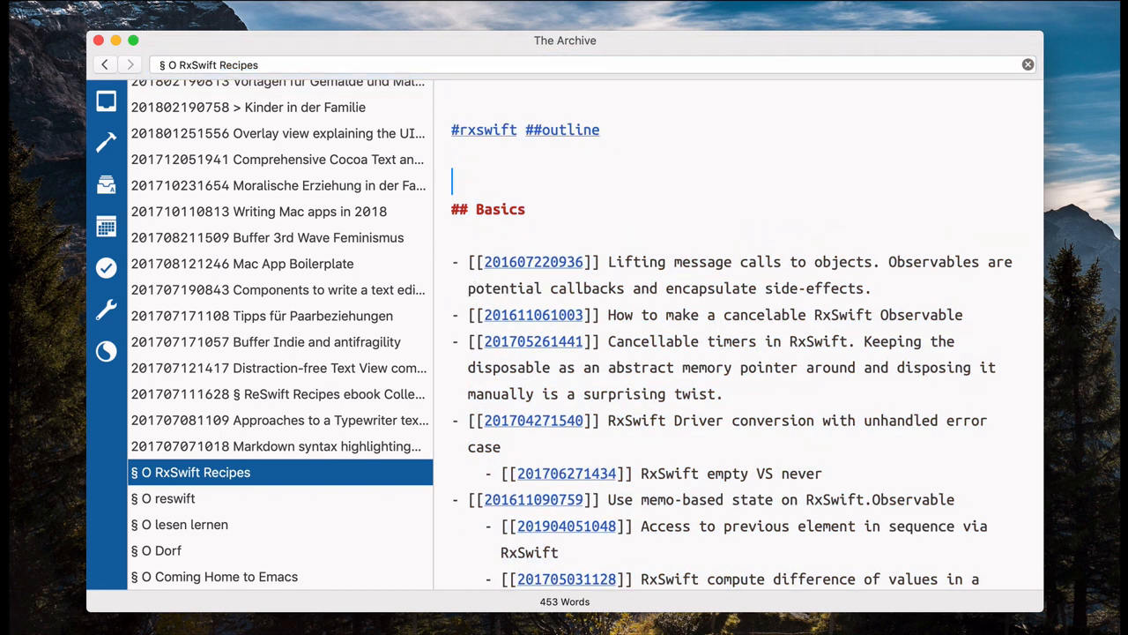
{"action": "key", "text": "super+v"}
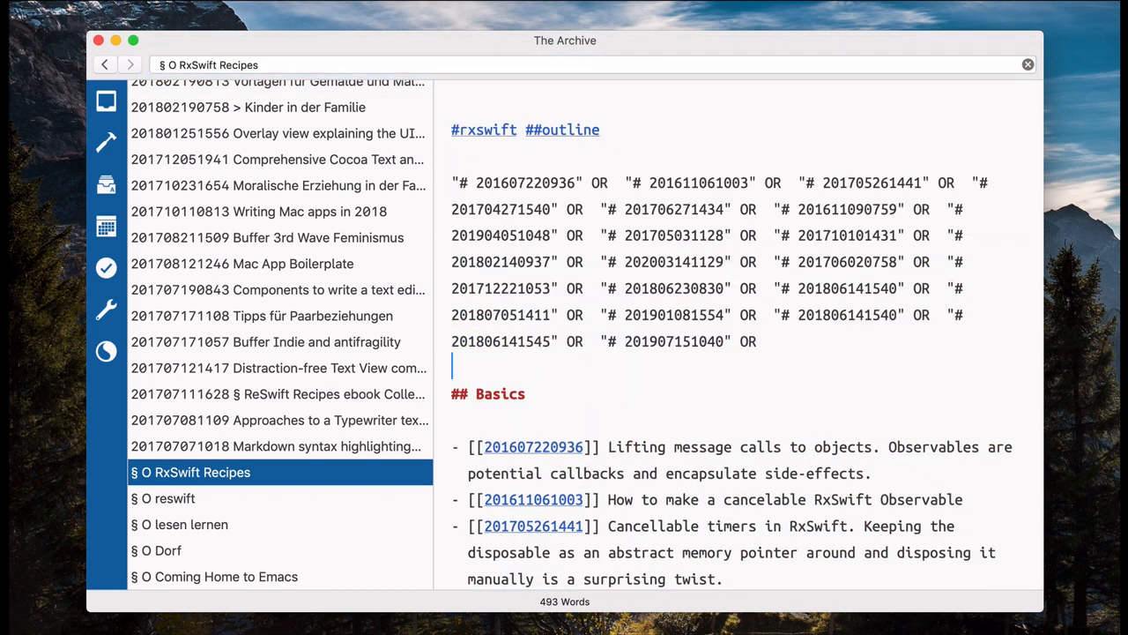
{"action": "key", "text": "super+z"}
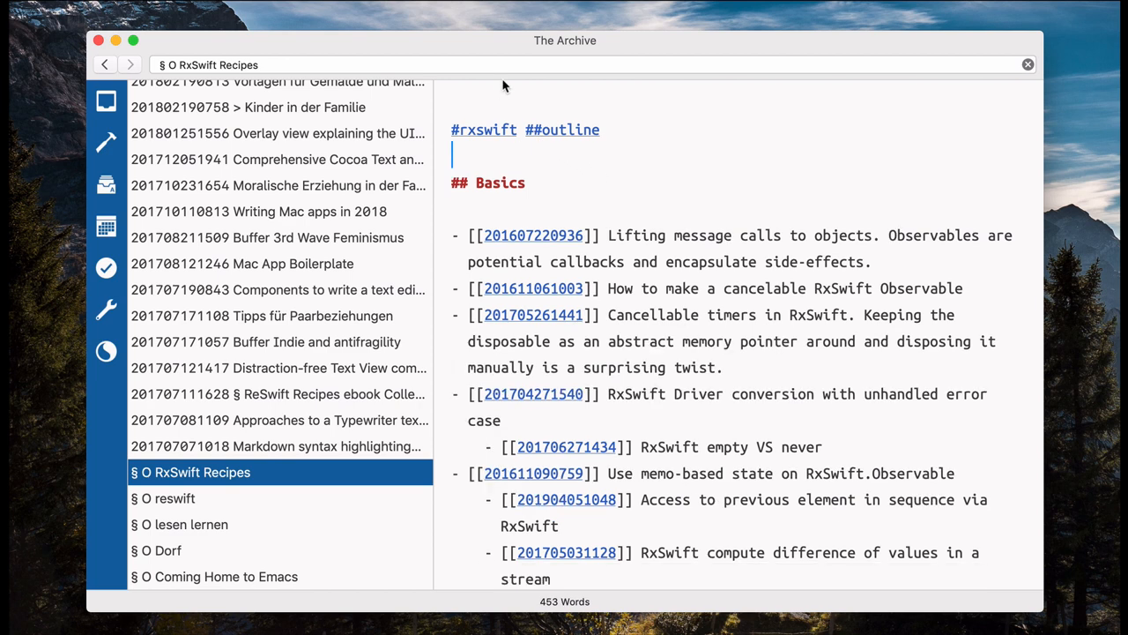
- Replace the search text with the OR query of linked note IDs
{"action": "left_click", "coordinate": [508, 63]}
{"action": "key", "text": "super+a"}
{"action": "key", "text": "super+v"}
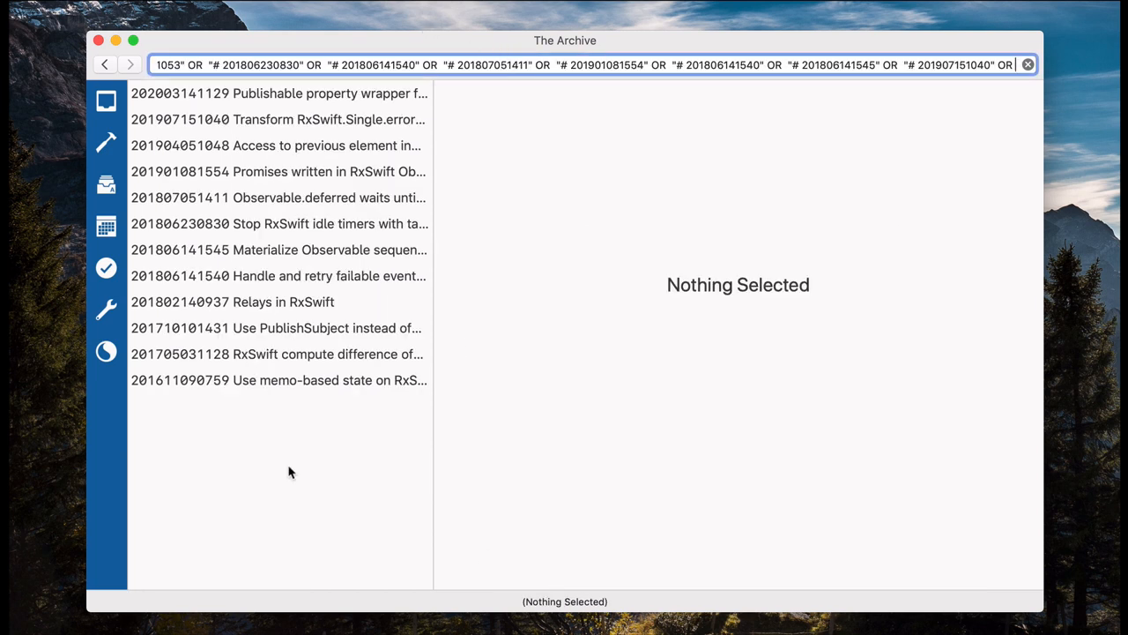
- Select the twelve resulting RxSwift notes, deselect them, and show one linked note
{"action": "left_click_drag", "start_coordinate": [287, 473], "coordinate": [301, 97]}
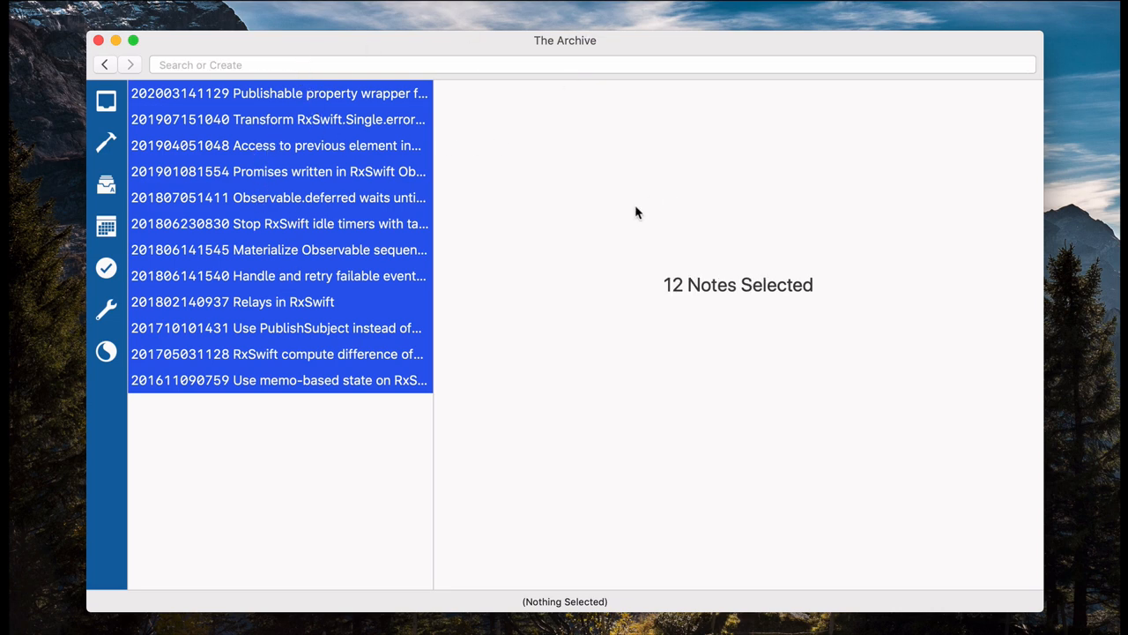
{"action": "left_click", "coordinate": [379, 440]}
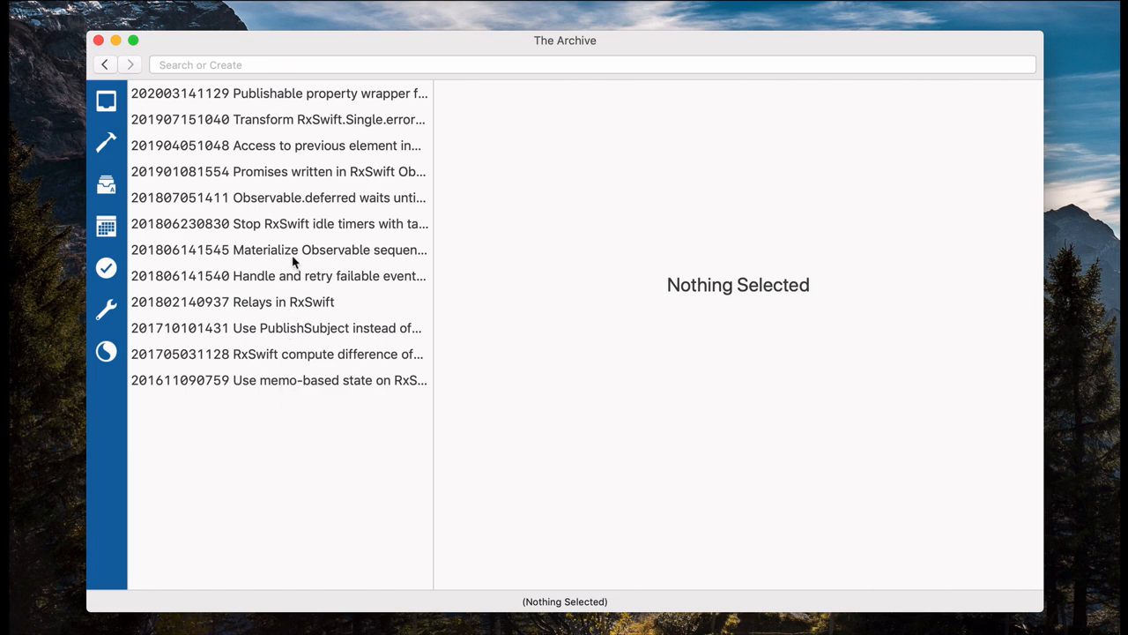
{"action": "left_click", "coordinate": [296, 145]}
- Browse several linked notes, including the Publishable property wrapper and takeUntil idle-timer notes
{"action": "left_click", "coordinate": [304, 120]}
{"action": "left_click", "coordinate": [309, 95]}
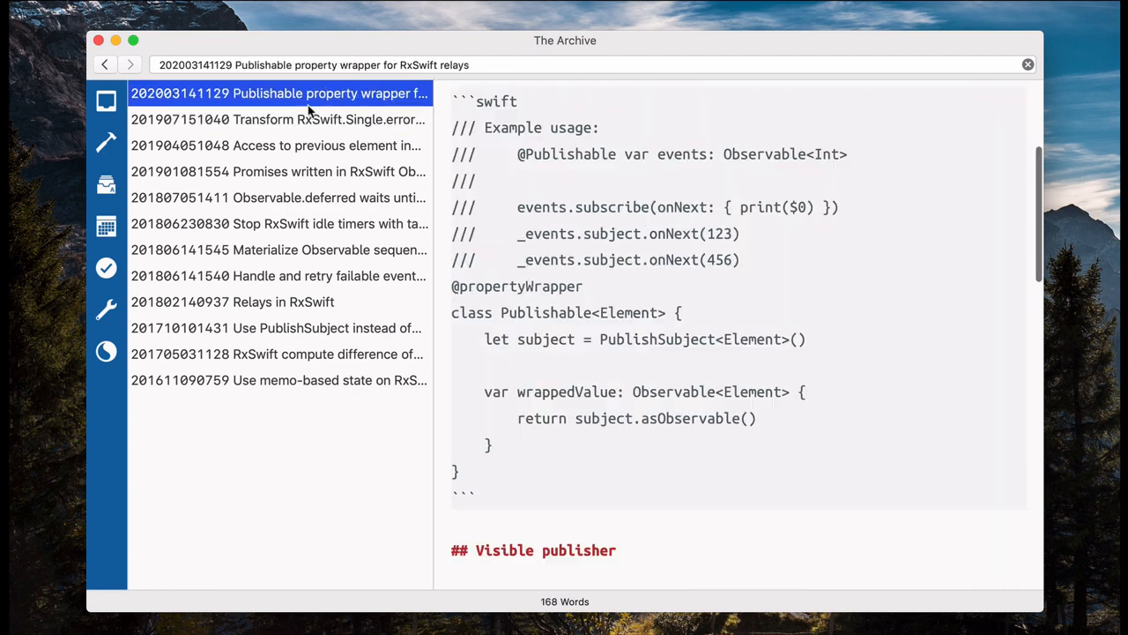
{"action": "left_click", "coordinate": [302, 173]}
{"action": "left_click", "coordinate": [299, 226]}
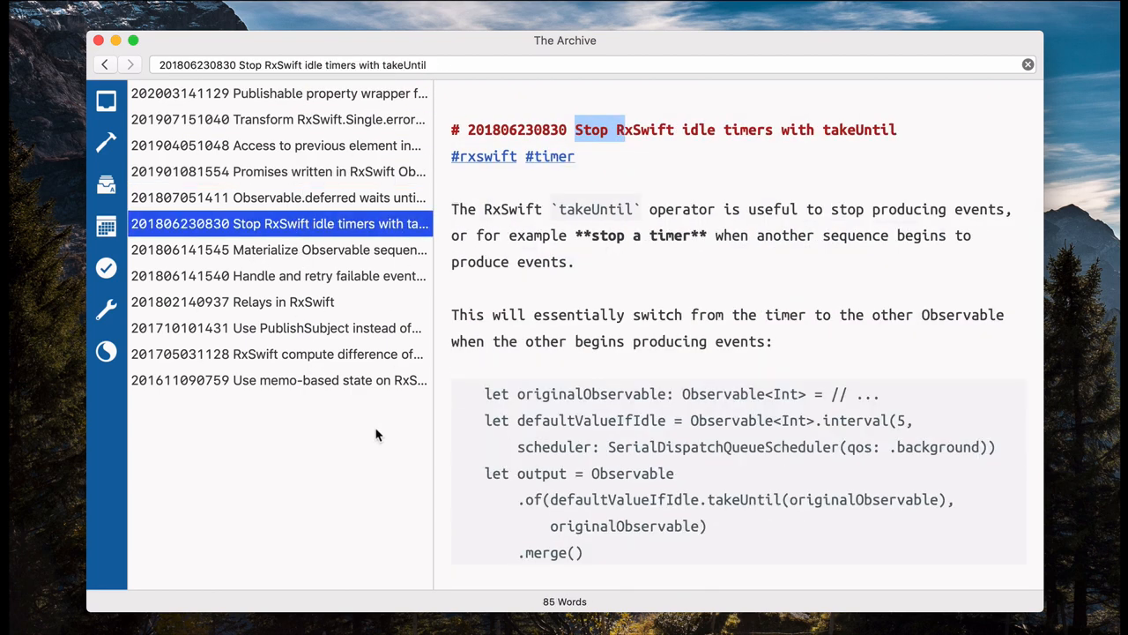
- Clear the note selection and the search so the list shows all notes again
{"action": "left_click_drag", "start_coordinate": [338, 445], "coordinate": [342, 92]}
{"action": "key", "text": "Escape"}
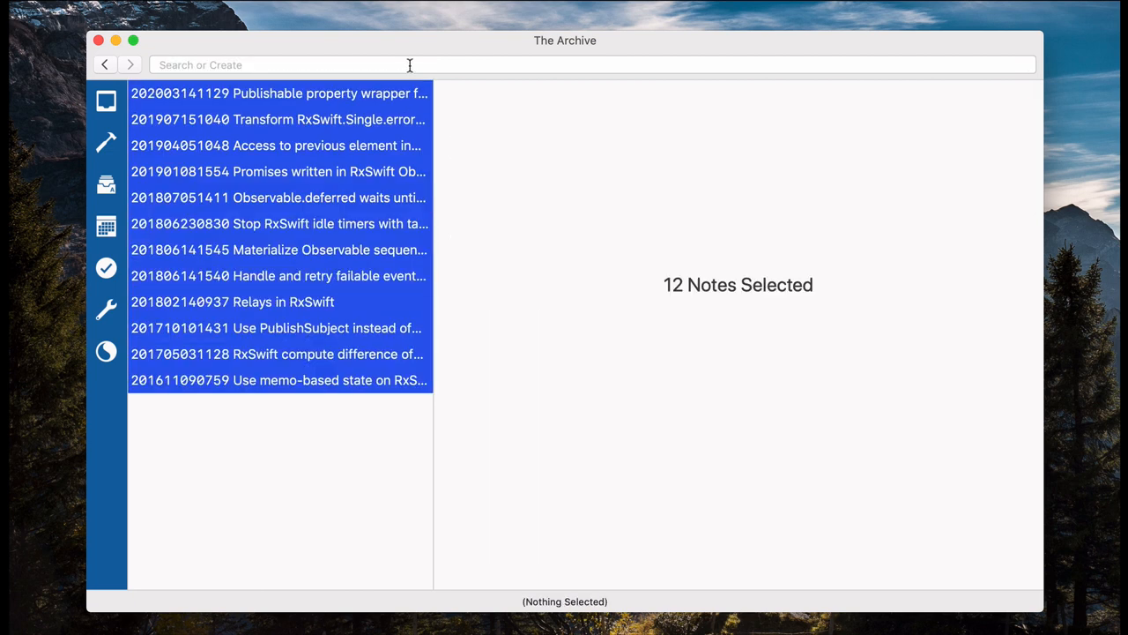
{"action": "left_click", "coordinate": [314, 452]}
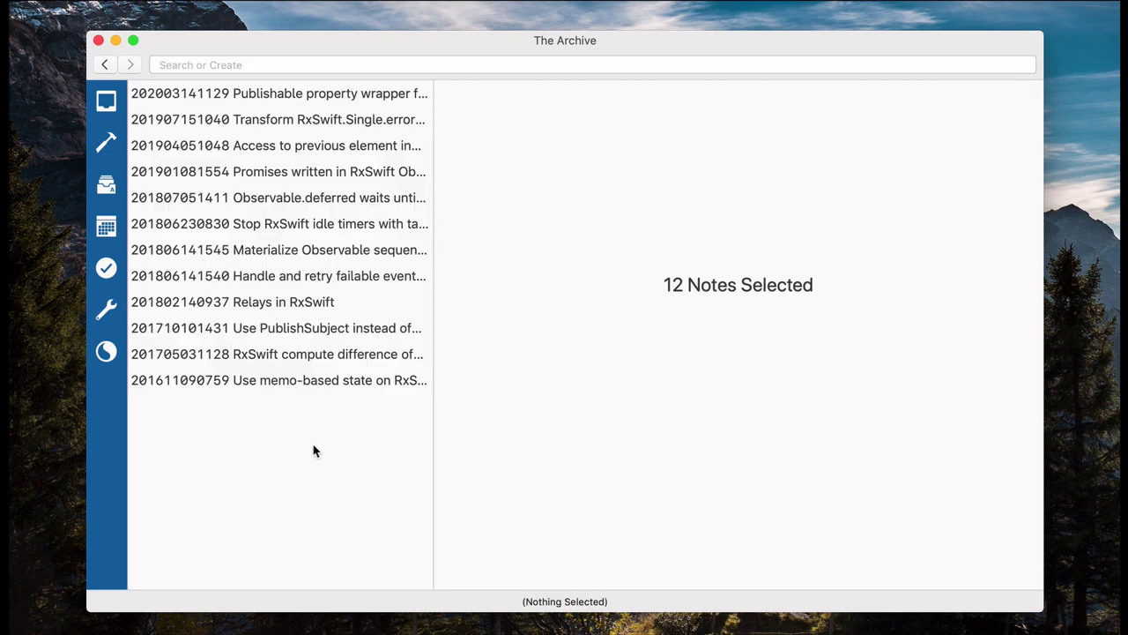
{"action": "left_click", "coordinate": [253, 65]}
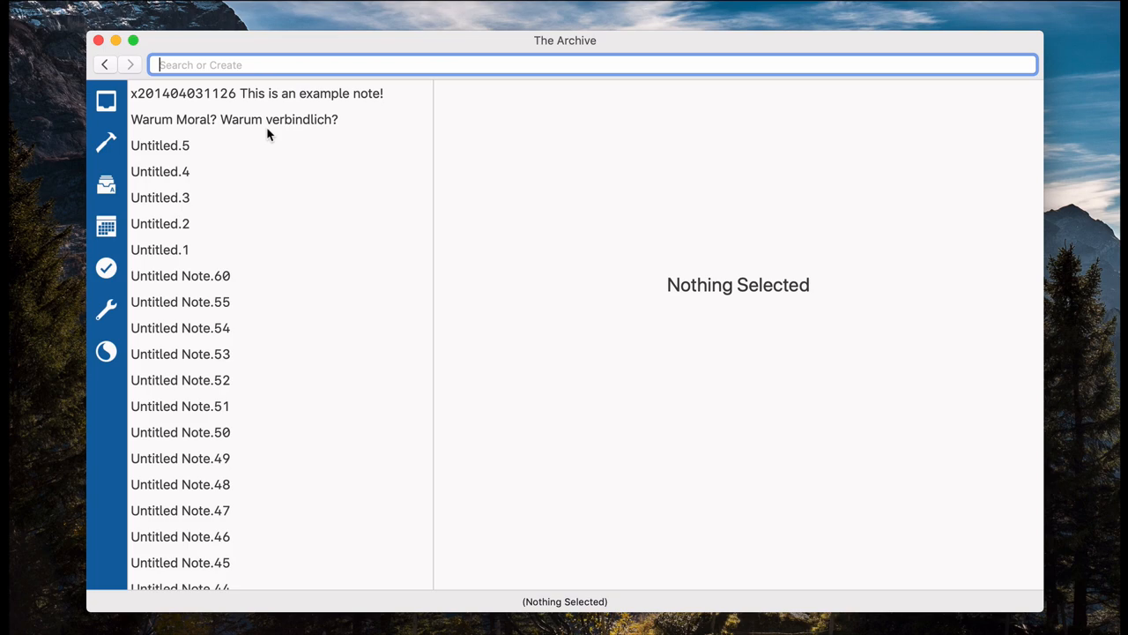
{"action": "scroll", "coordinate": [271, 138], "scroll_direction": "down", "scroll_amount": 10}
{"action": "scroll", "coordinate": [282, 132], "scroll_direction": "up", "scroll_amount": 10}
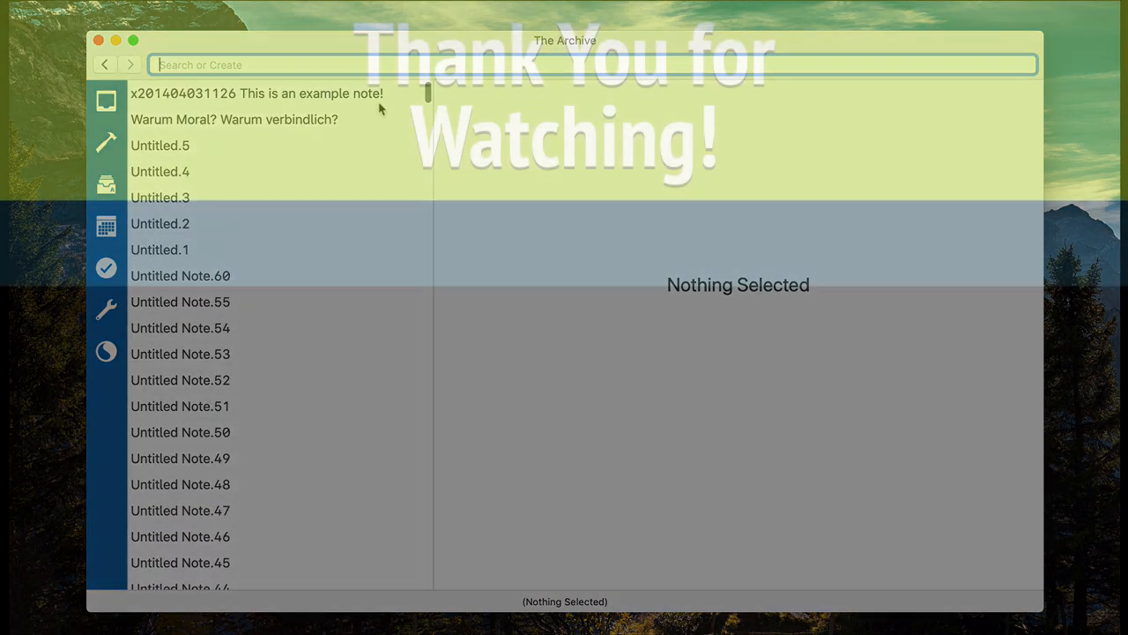